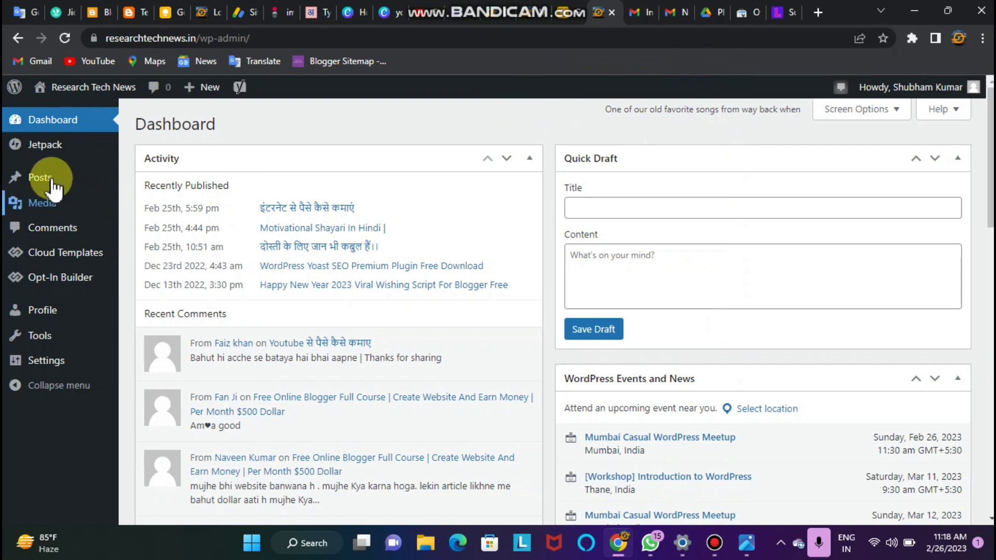
# Open the post "Motivational Shayari In Hindi |" from the list of all posts for editing.
pyautogui.moveTo(61, 179)
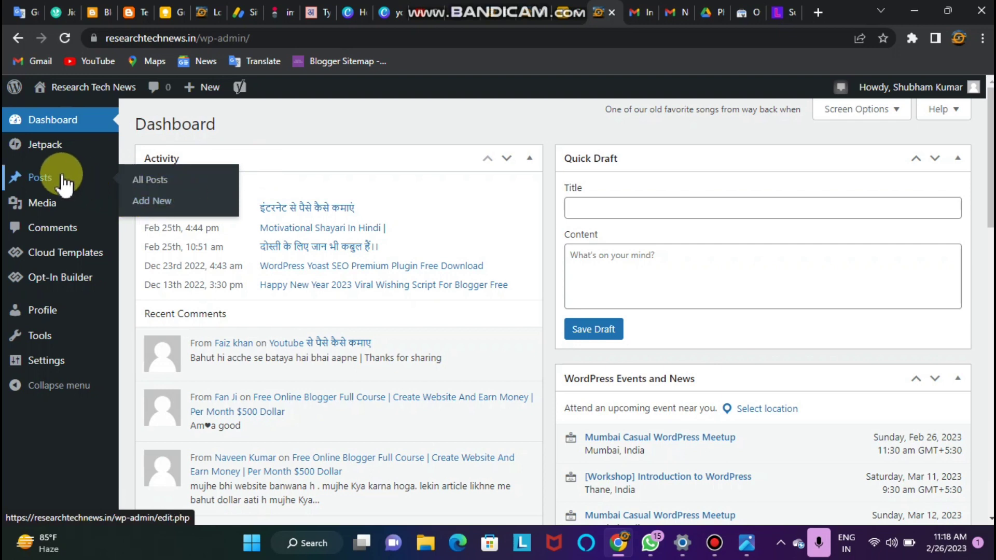
pyautogui.click(160, 191)
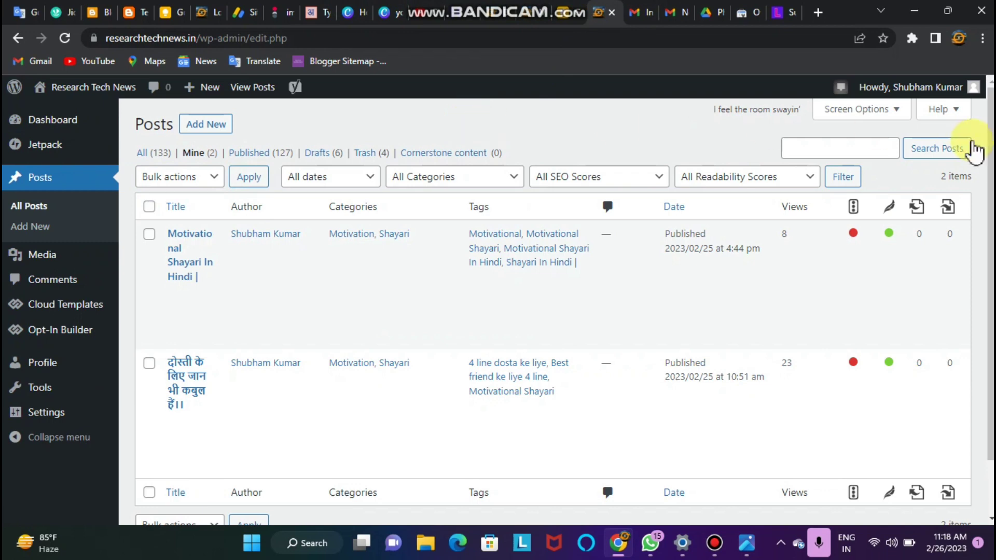
pyautogui.scroll(-2, 991, 259)
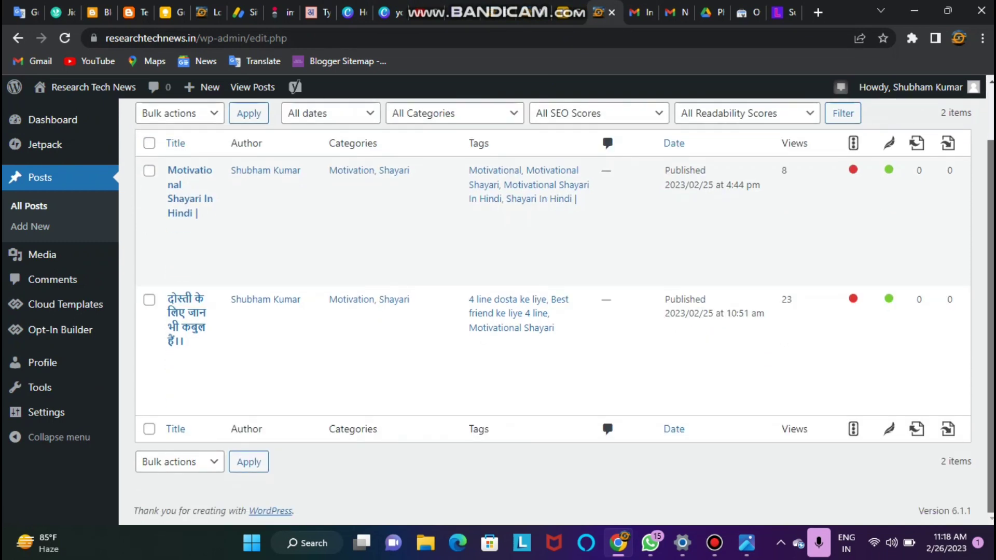
pyautogui.scroll(1, 991, 259)
pyautogui.moveTo(145, 278)
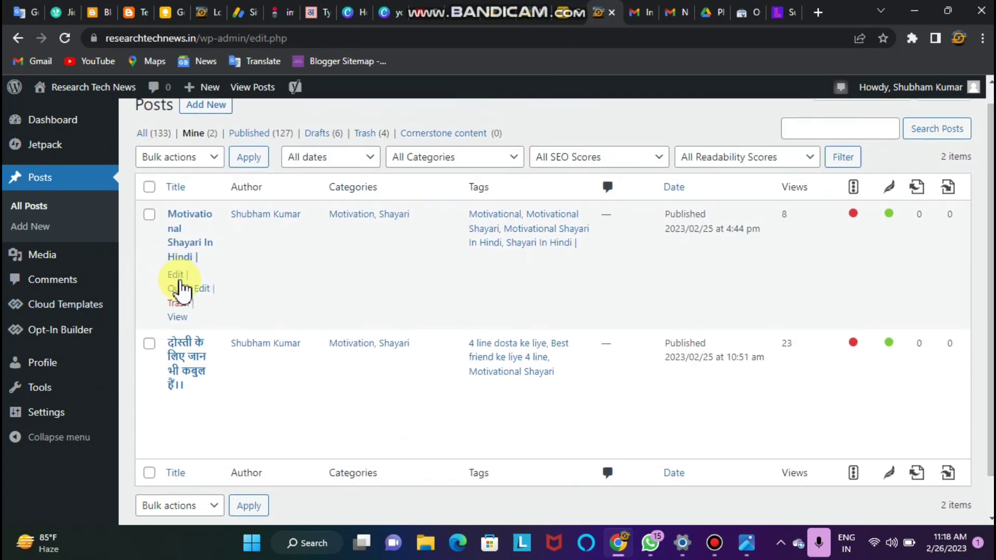
pyautogui.click(178, 275)
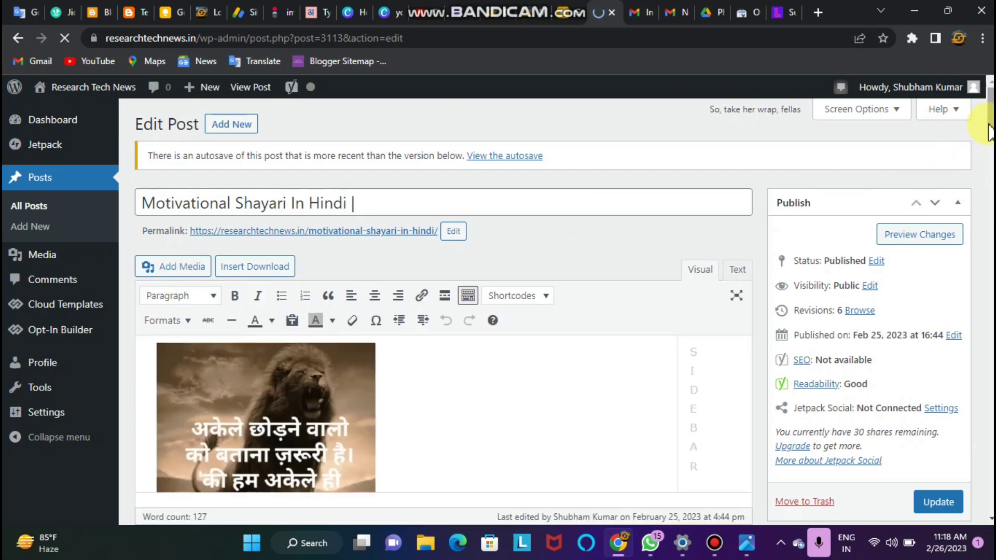
# Copy the phrase "अकेले छोड़ने वालो को बताना ज़रूरी है" from the pink quote below the lion image.
pyautogui.scroll(-3, 989, 133)
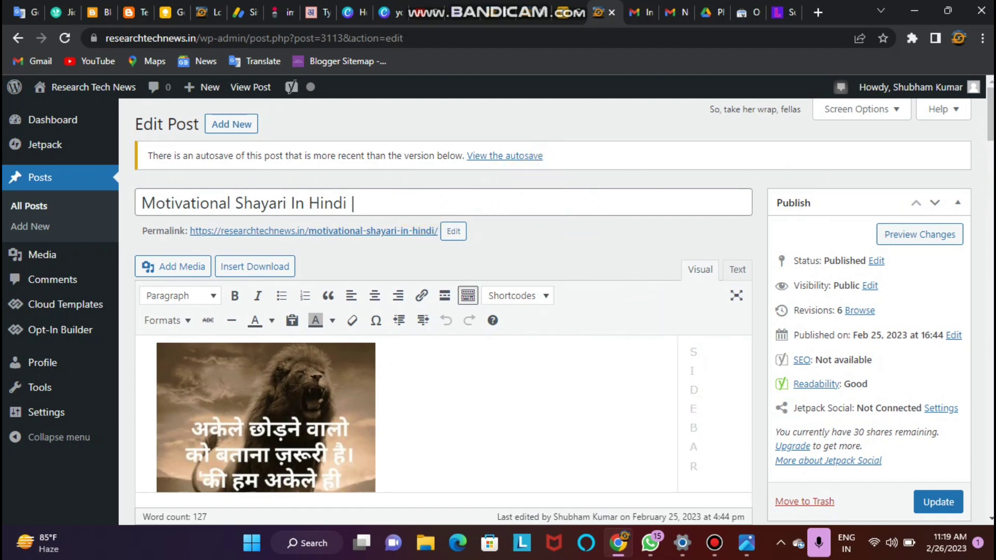
pyautogui.scroll(-4, 443, 338)
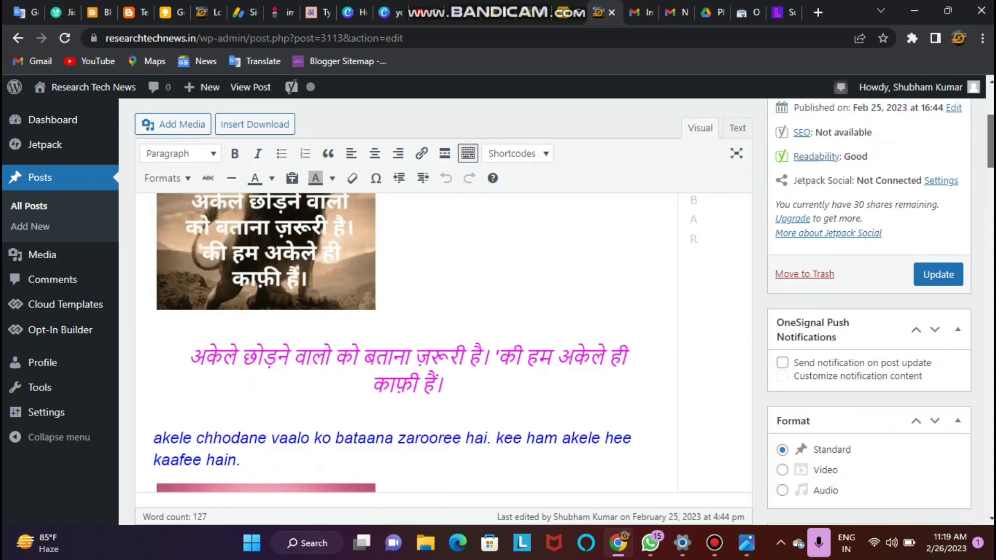
pyautogui.scroll(1, 444, 337)
pyautogui.scroll(-2, 412, 318)
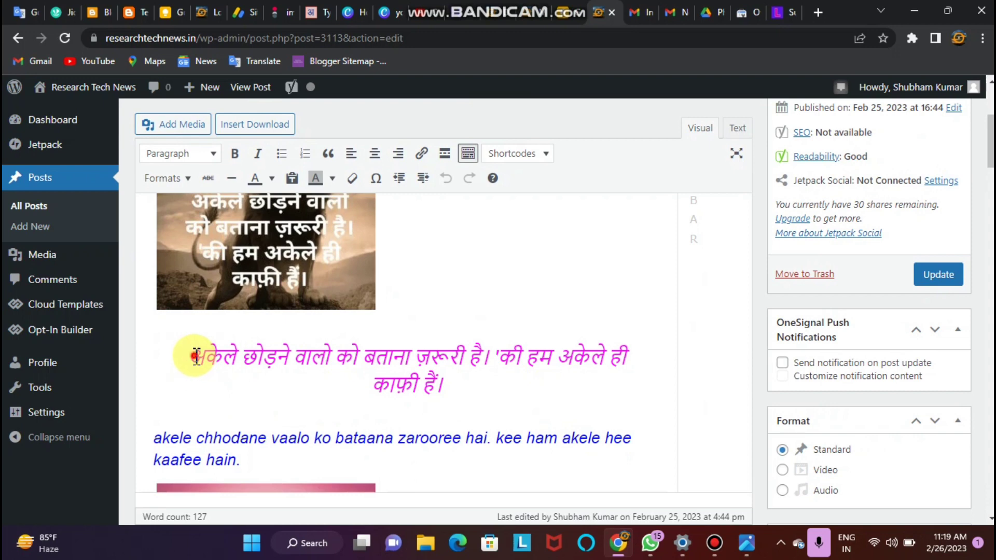
pyautogui.moveTo(192, 355); pyautogui.dragTo(483, 355)
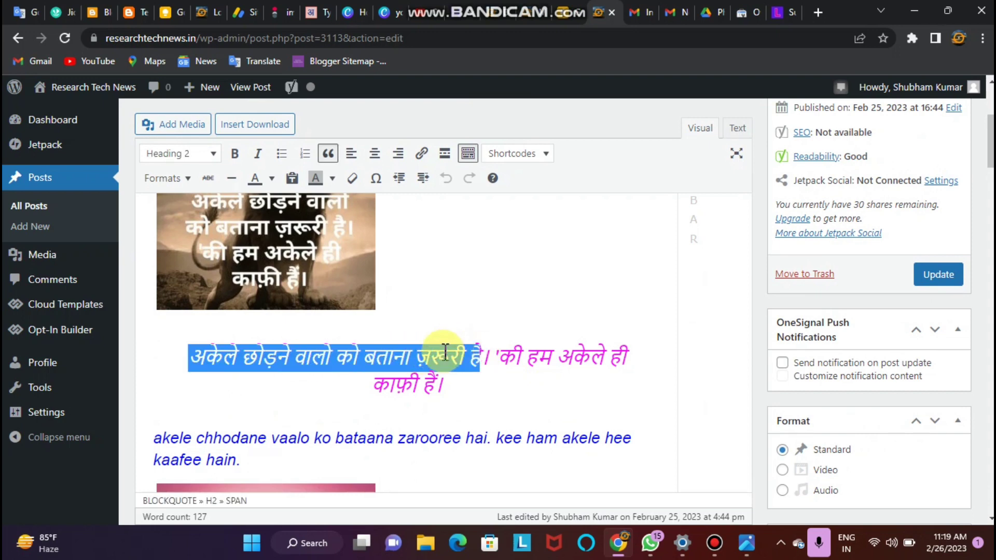
pyautogui.rightClick(445, 353)
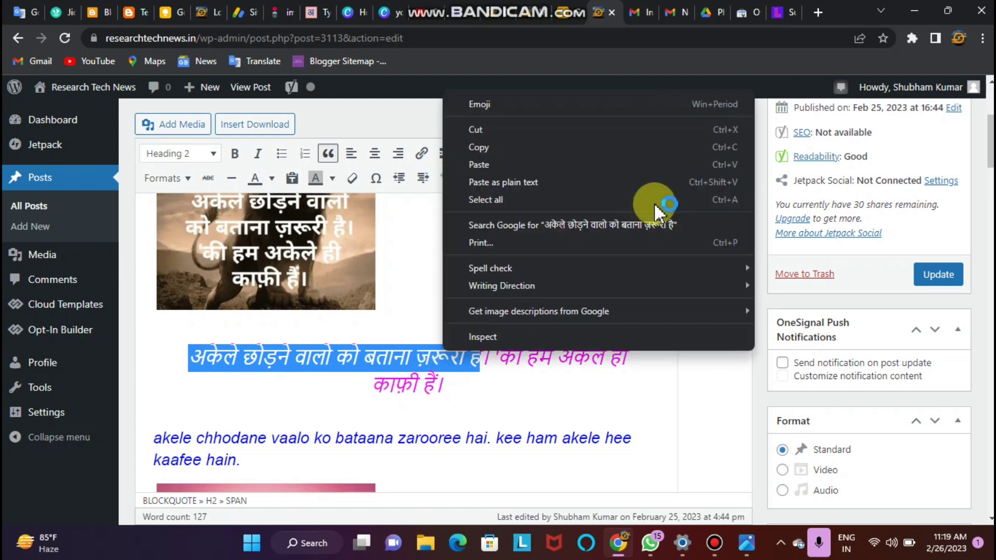
pyautogui.click(569, 148)
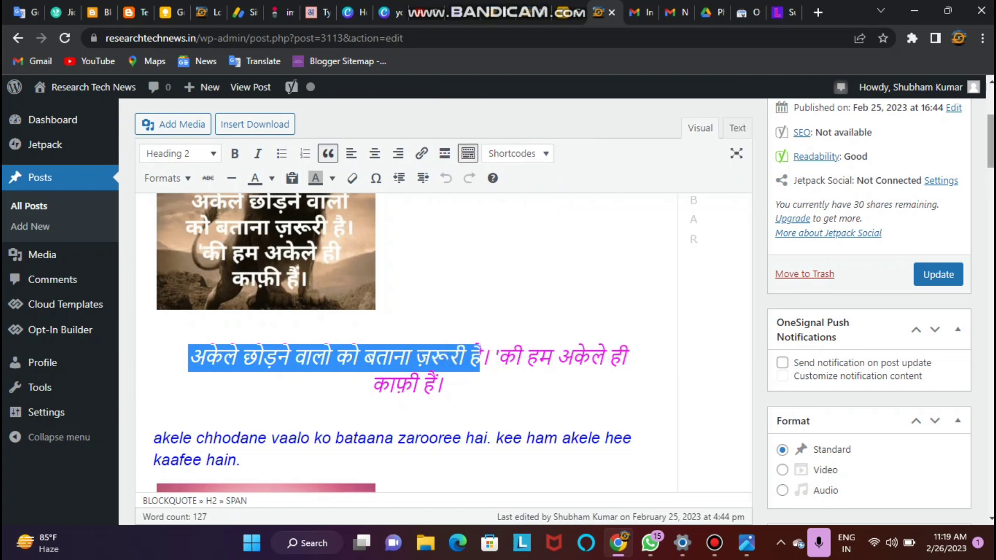
# Change the post title to "अकेले छोड़ने वालो को बताना ज़रूरी है | Motivational Shayari In Hindi" using the copied phrase.
pyautogui.scroll(10, 274, 213)
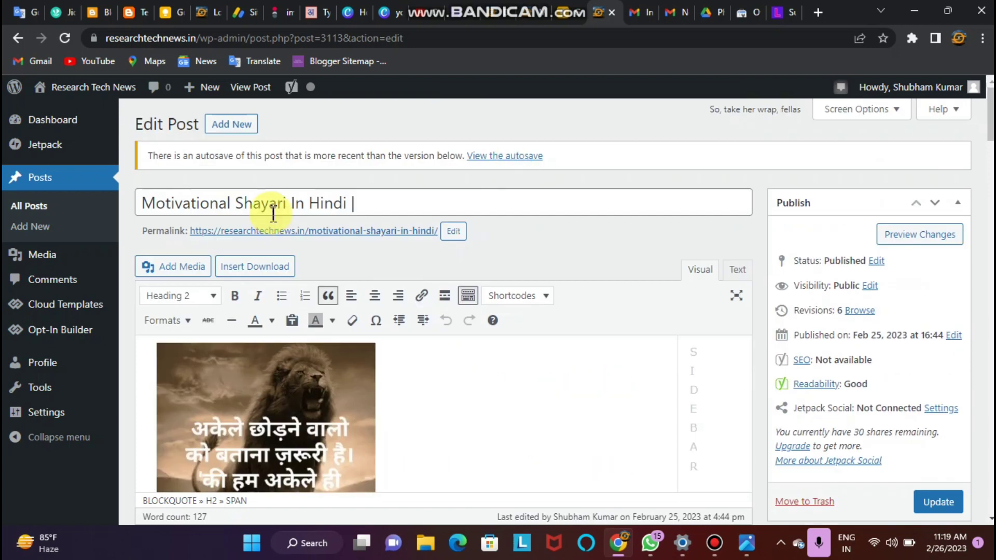
pyautogui.click(399, 199)
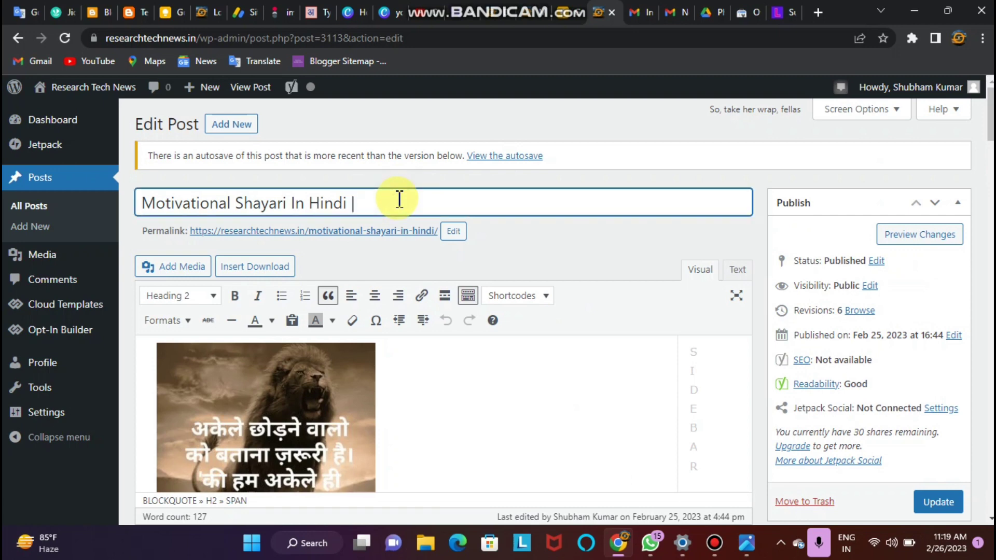
pyautogui.press('BackSpace')
pyautogui.rightClick(141, 204)
pyautogui.click(215, 322)
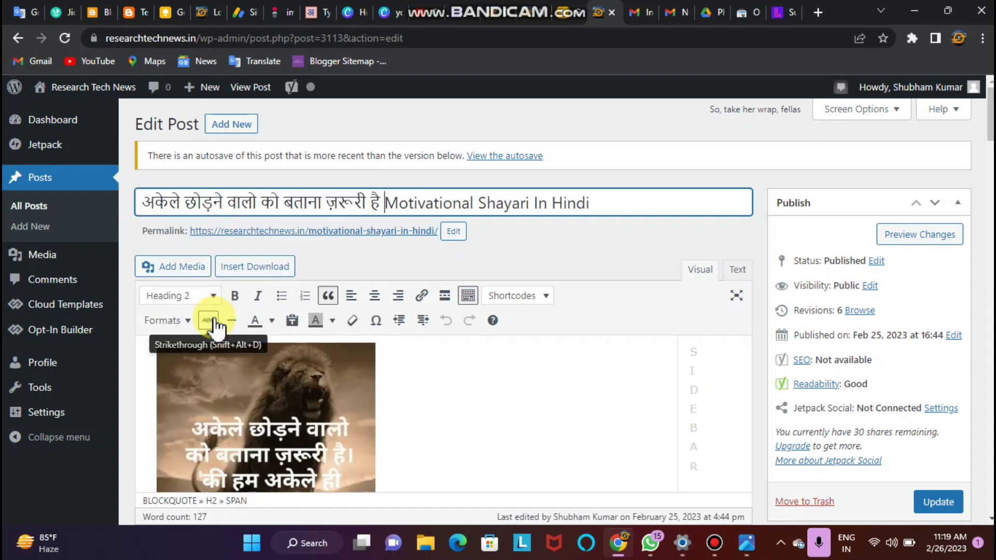
pyautogui.write('|')
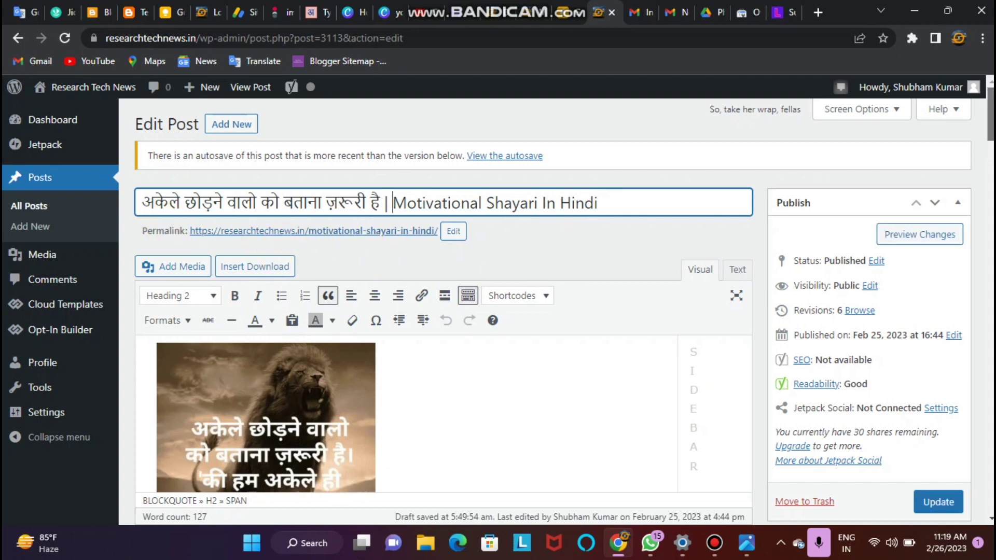
# Format the whole pink Hindi quote below the lion image as Heading 4 and align it left.
pyautogui.scroll(-3, 991, 130)
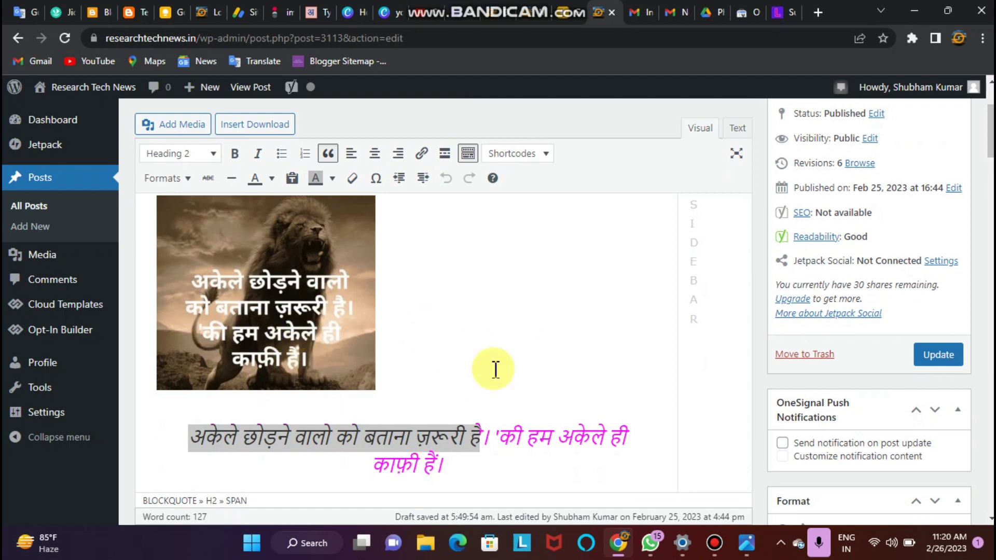
pyautogui.click(182, 447)
pyautogui.keyDown('shift'); pyautogui.click(464, 463); pyautogui.keyUp('shift')
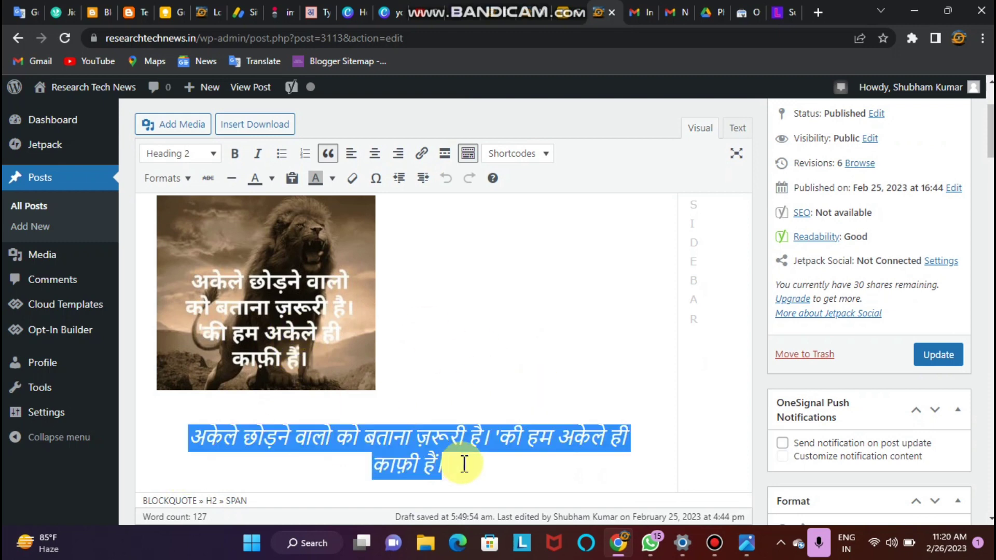
pyautogui.click(205, 159)
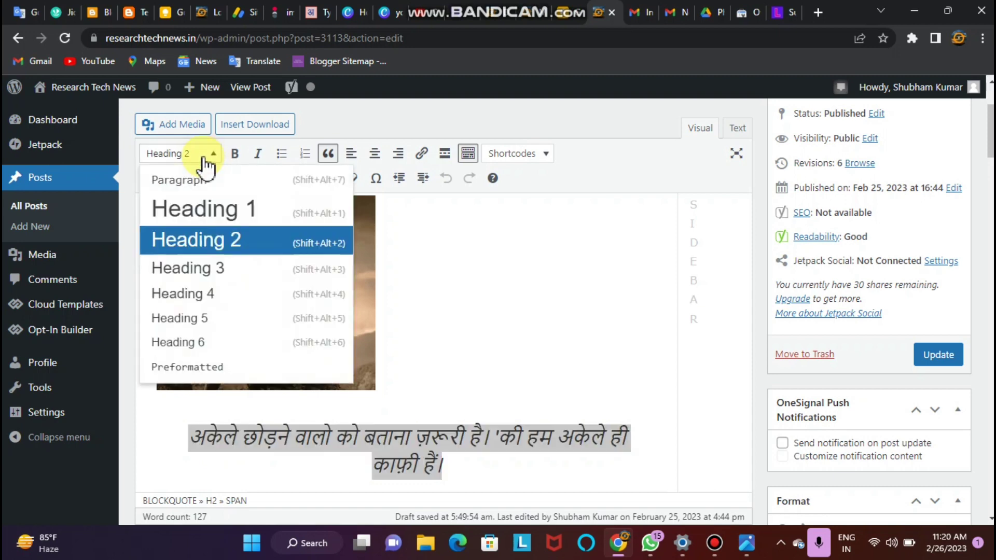
pyautogui.click(223, 295)
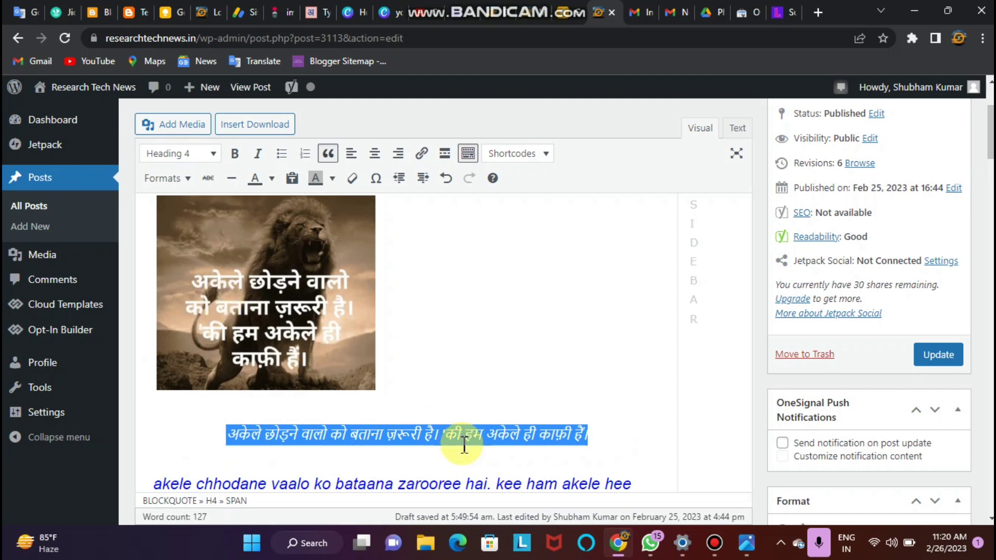
pyautogui.click(351, 154)
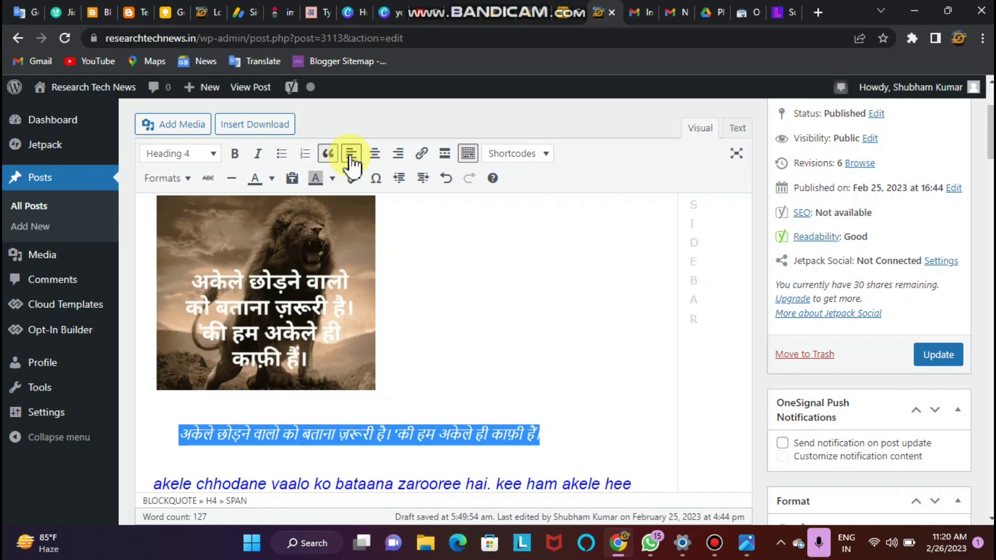
pyautogui.click(362, 404)
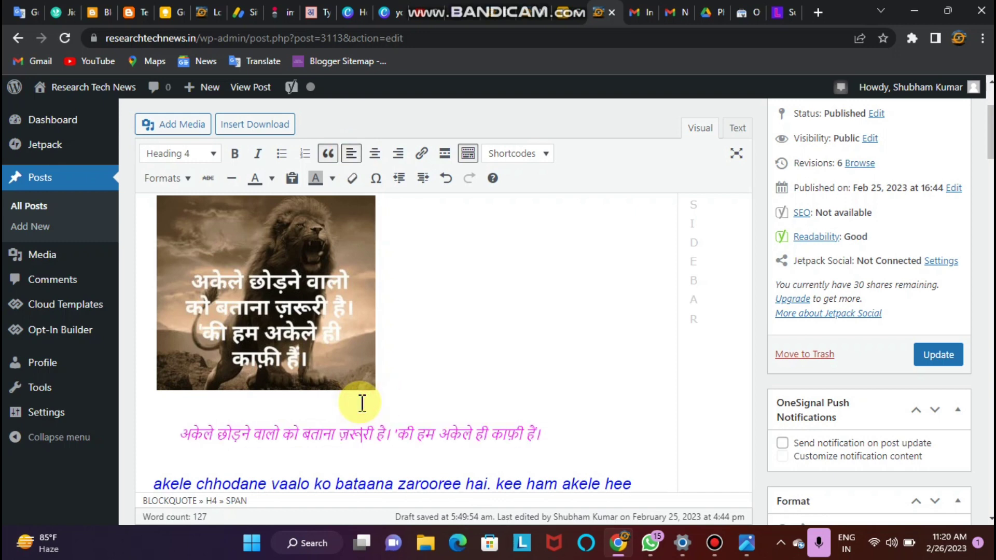
# Break the pink quote into two lines before "'की हम अकेले ही काफ़ी हैं।" and copy both lines.
pyautogui.click(397, 434)
pyautogui.press('Return')
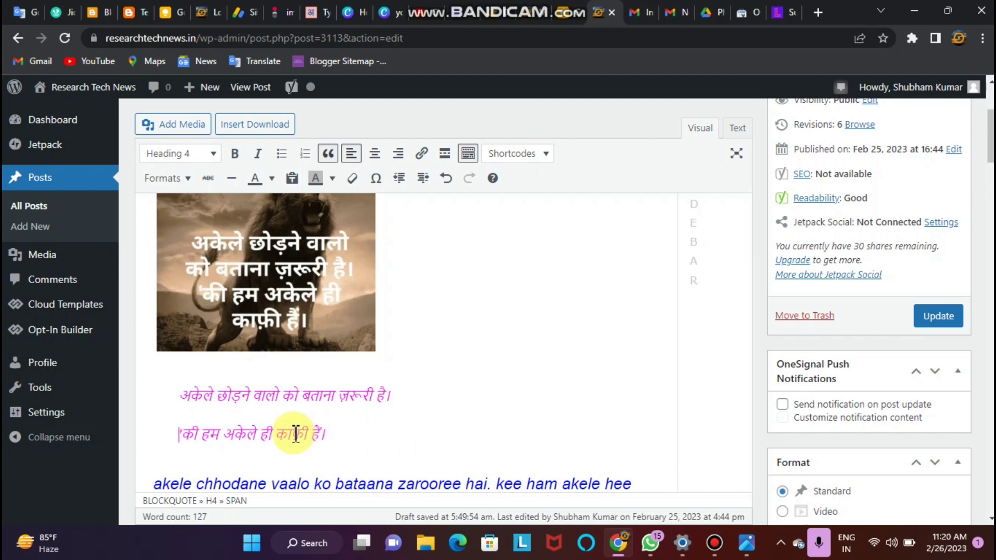
pyautogui.click(271, 413)
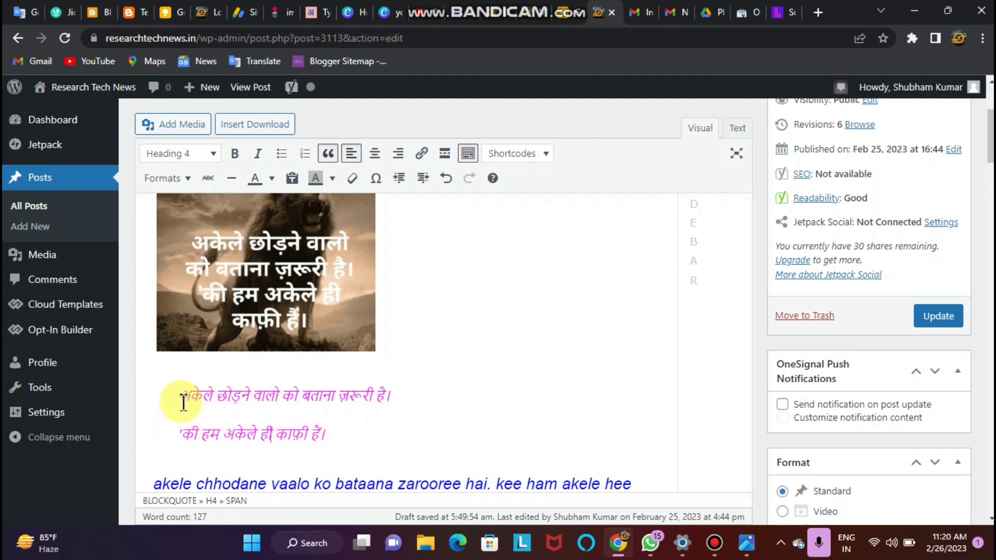
pyautogui.moveTo(184, 400); pyautogui.dragTo(347, 433)
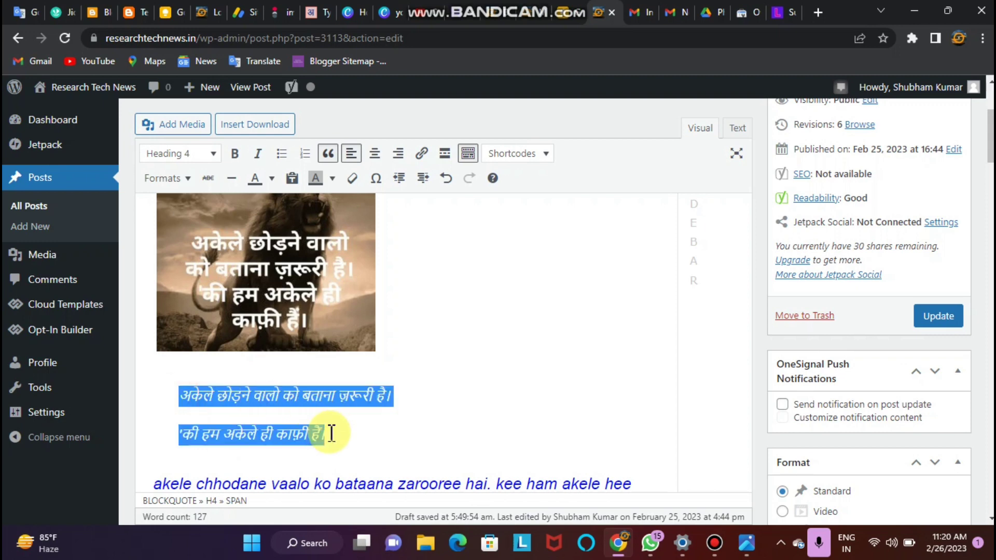
pyautogui.rightClick(297, 429)
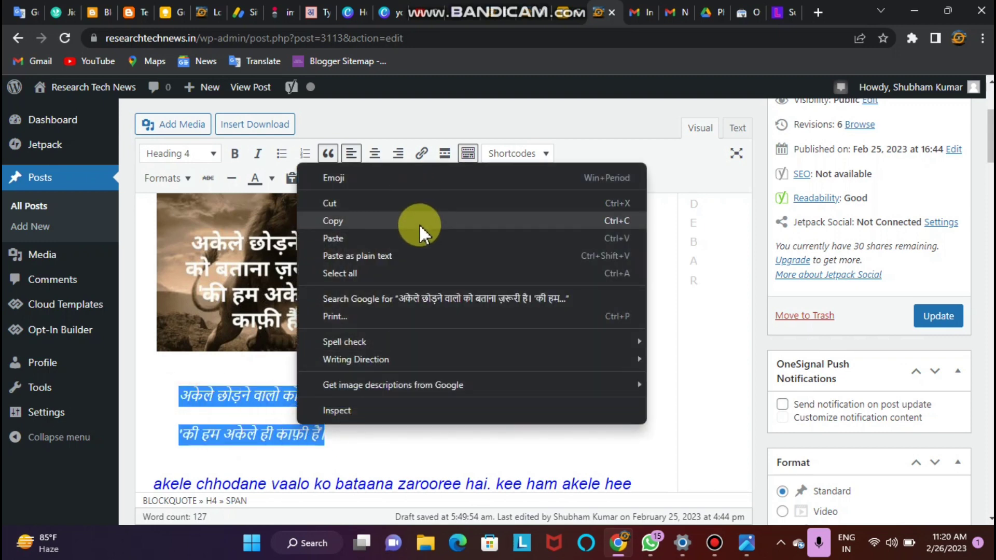
pyautogui.click(423, 222)
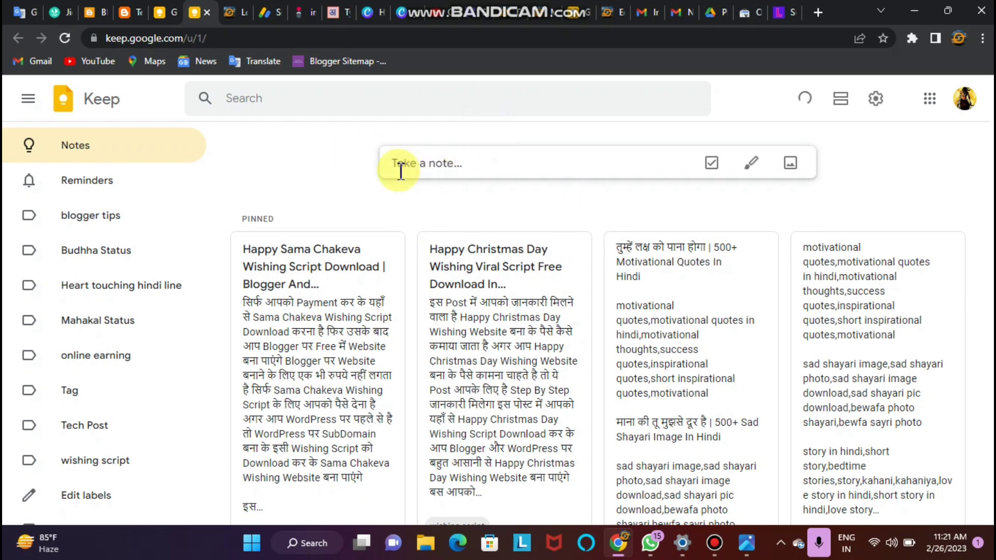
# Switch to Google Keep and paste the copied two-line quote into the body of a new note.
pyautogui.click(431, 167)
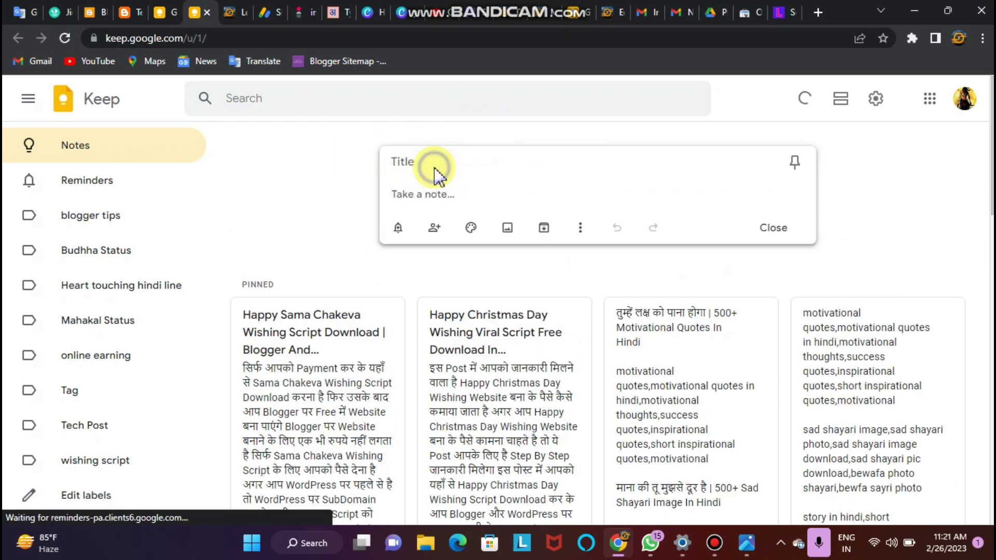
pyautogui.rightClick(435, 167)
pyautogui.click(402, 198)
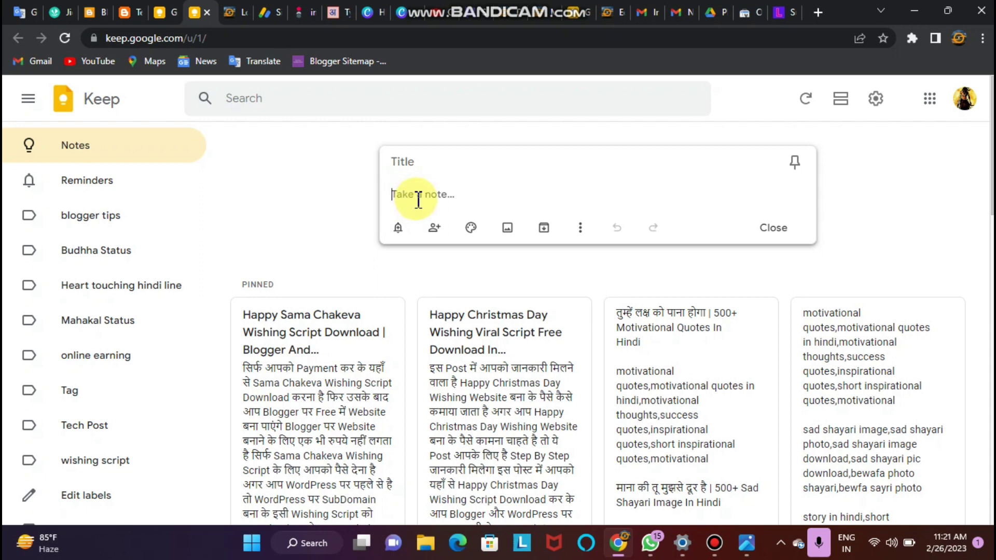
pyautogui.rightClick(419, 200)
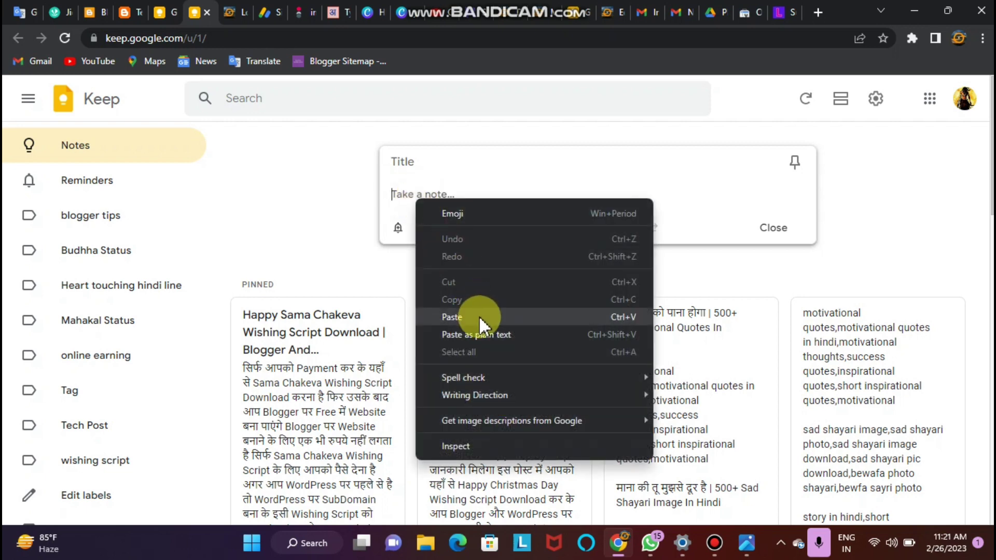
pyautogui.click(478, 317)
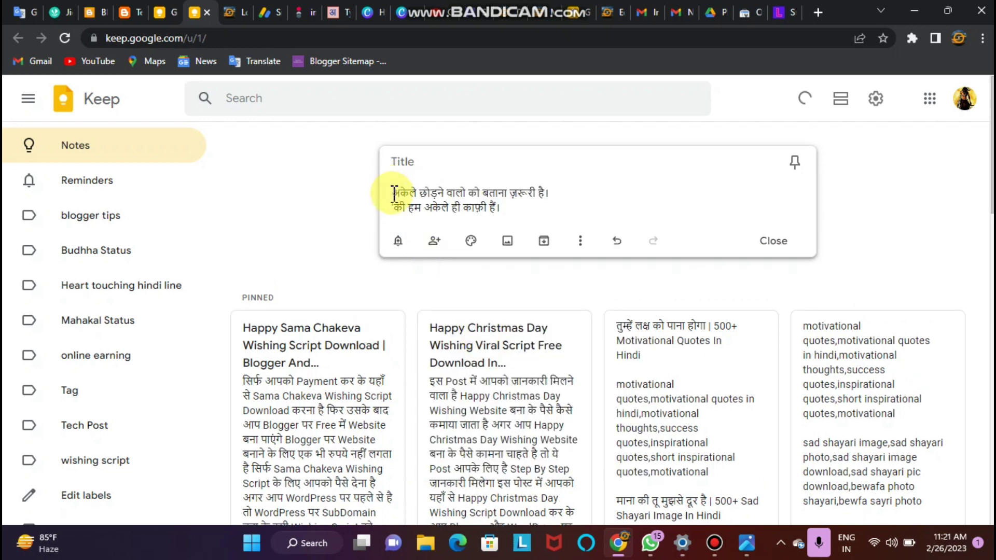
# Copy the entire two-line quote from the note's body as unformatted text.
pyautogui.hotkey('ctrl', 'a')
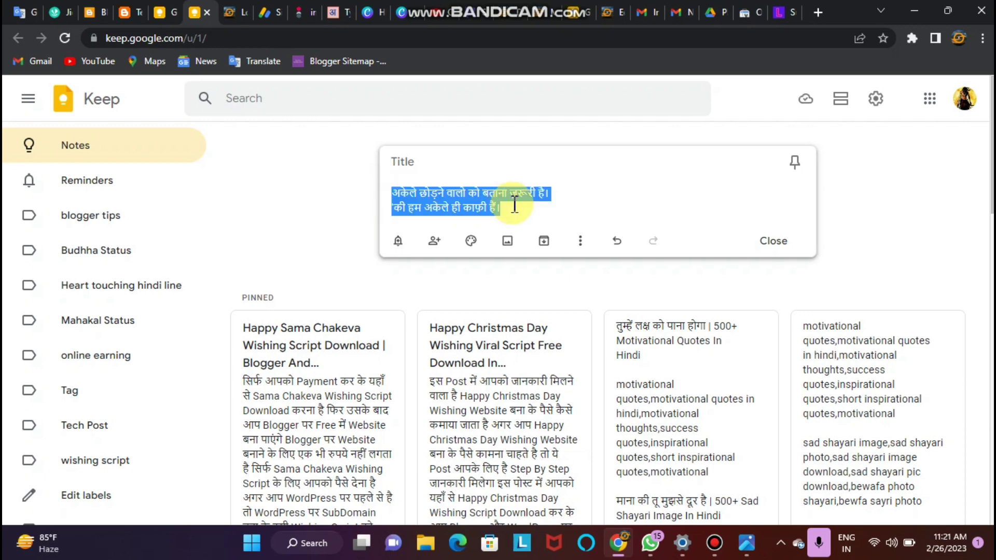
pyautogui.rightClick(431, 204)
pyautogui.click(487, 261)
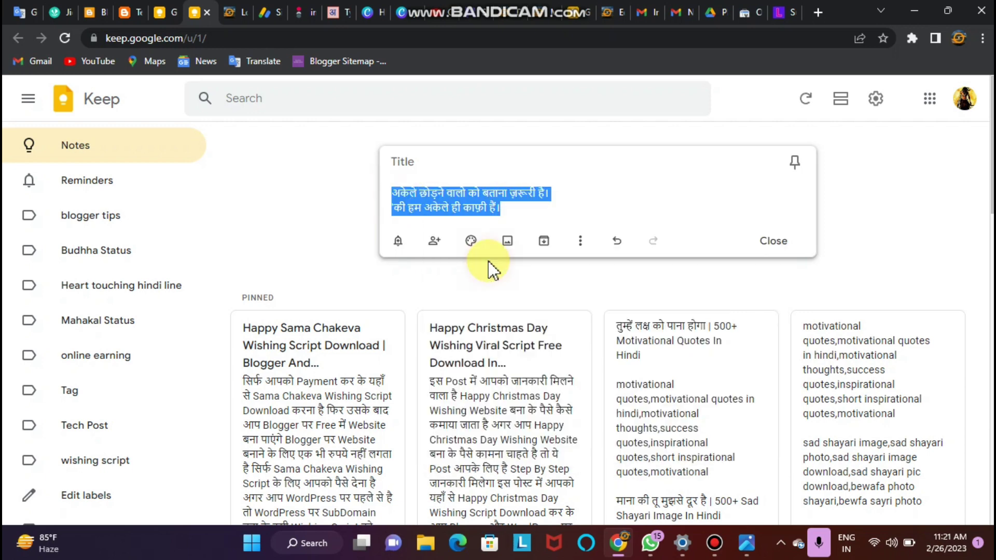
# Switch back to the WordPress post, delete the formatted pink quote, and insert an empty paragraph below the lion image.
pyautogui.click(602, 19)
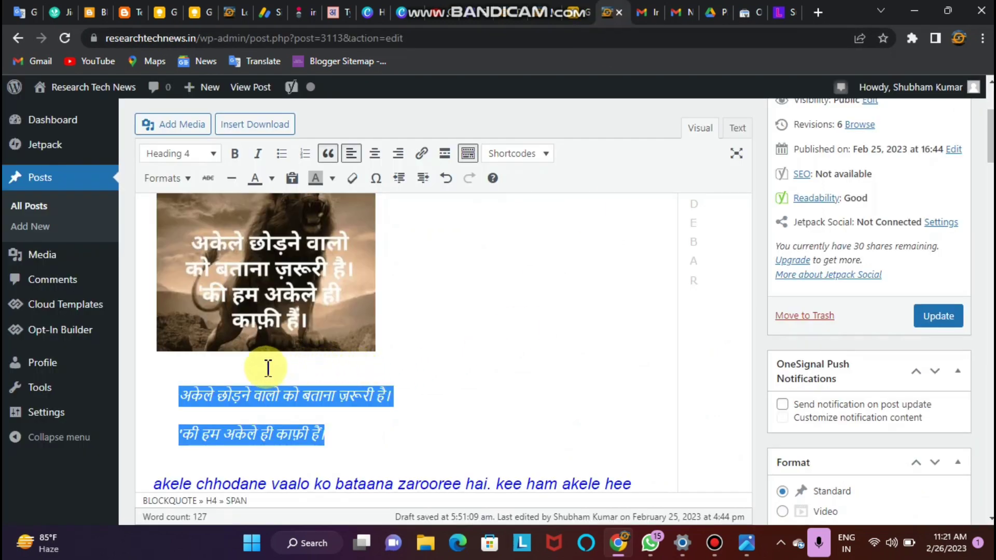
pyautogui.press('BackSpace')
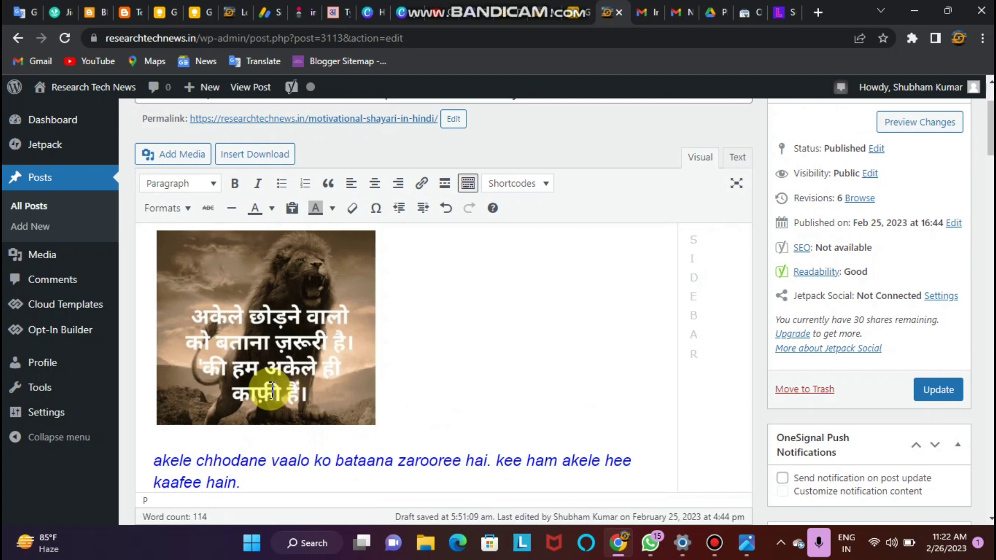
pyautogui.press('Return')
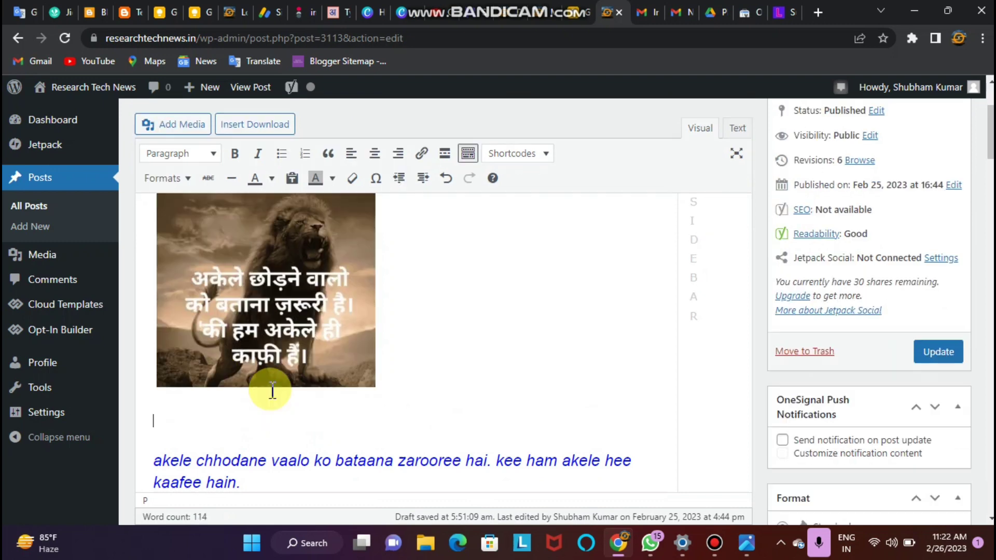
# Paste the copied two-line Hindi quote below the lion image and copy the blue italic transliterated quote beneath it.
pyautogui.rightClick(158, 419)
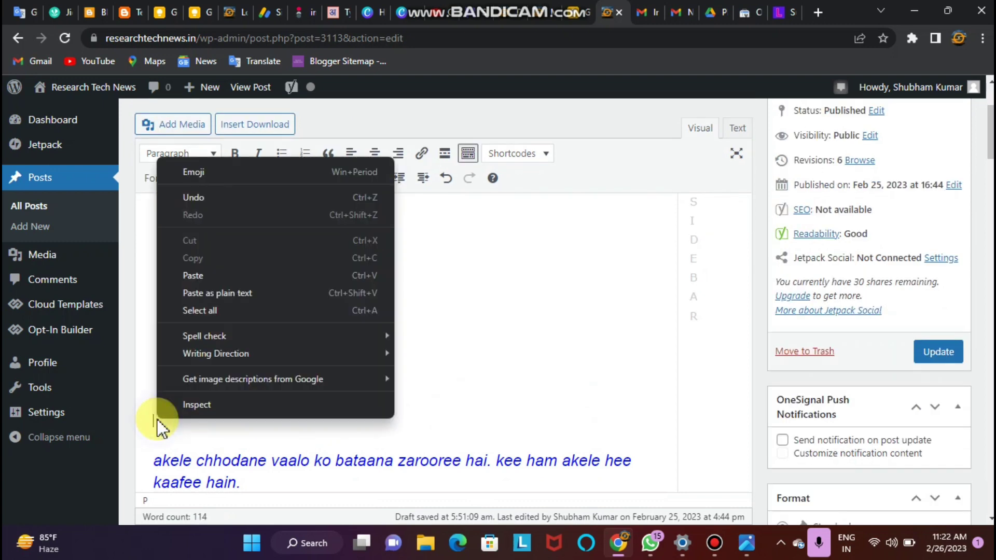
pyautogui.click(228, 273)
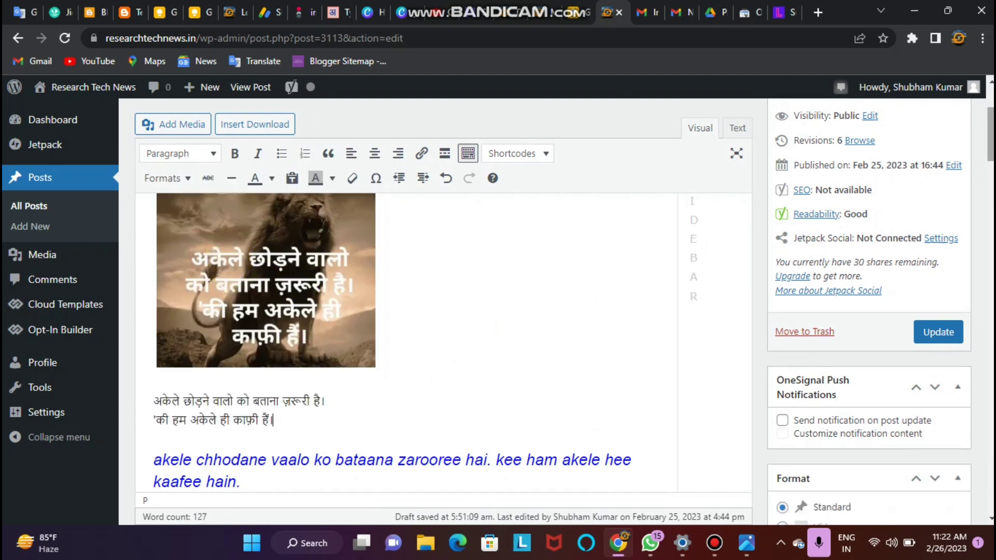
pyautogui.scroll(-2, 446, 343)
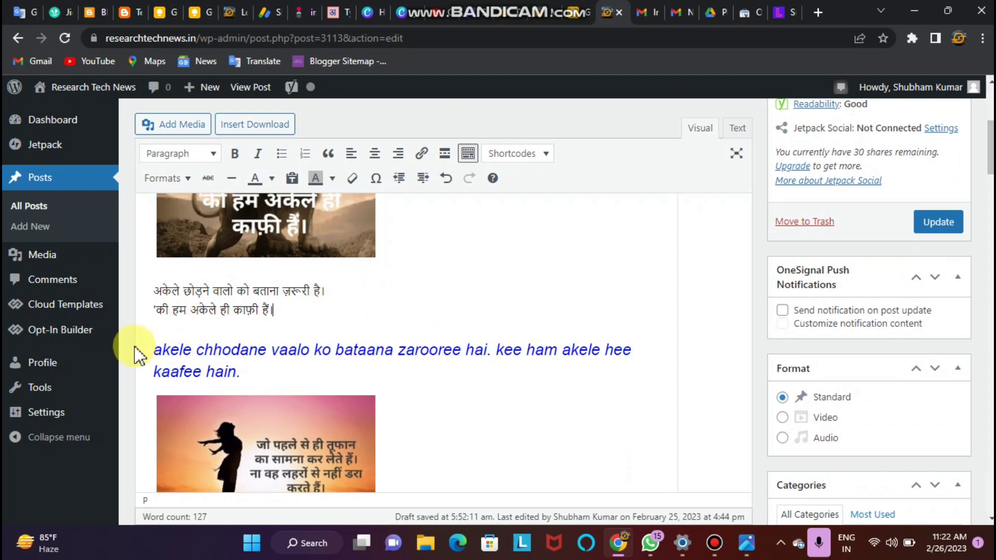
pyautogui.click(153, 350)
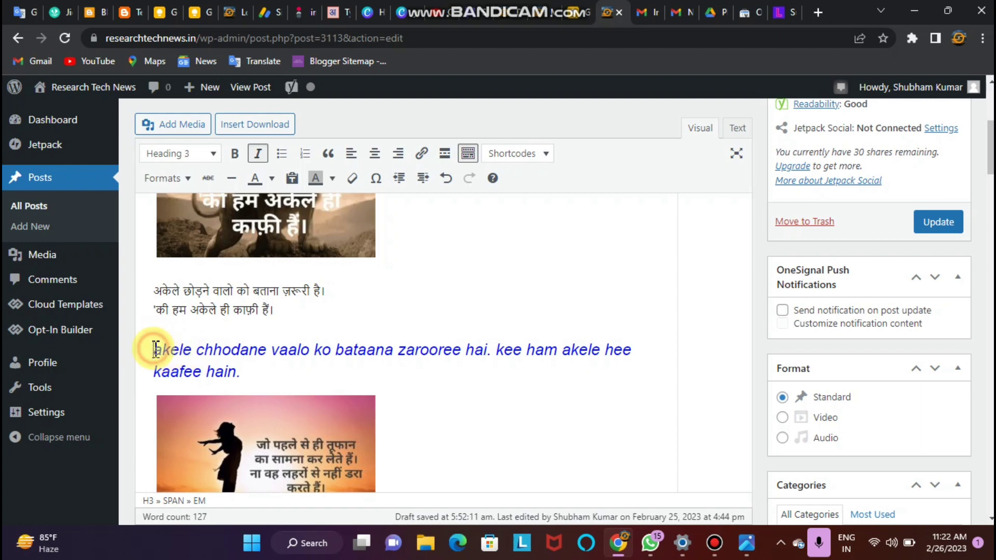
pyautogui.moveTo(155, 349); pyautogui.dragTo(240, 372)
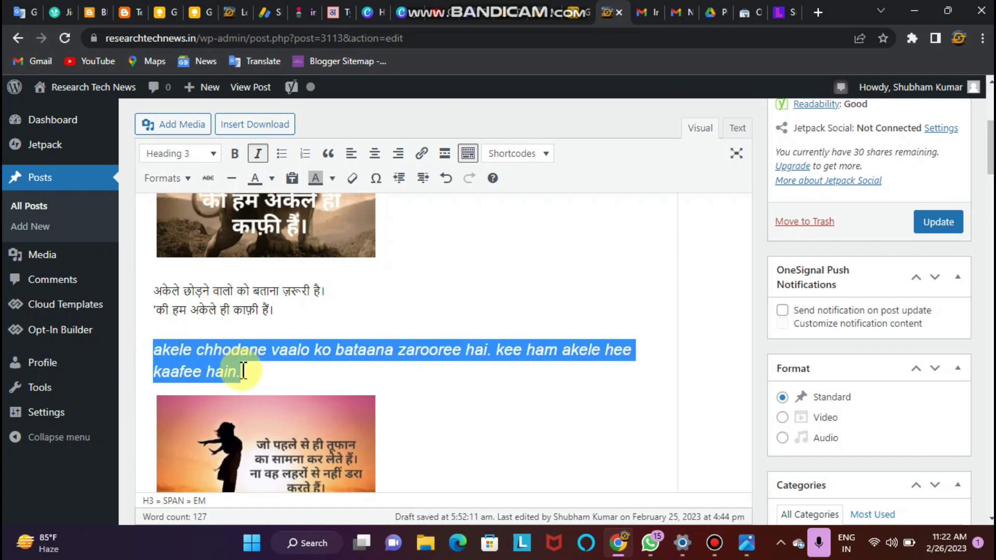
pyautogui.rightClick(202, 369)
pyautogui.click(279, 163)
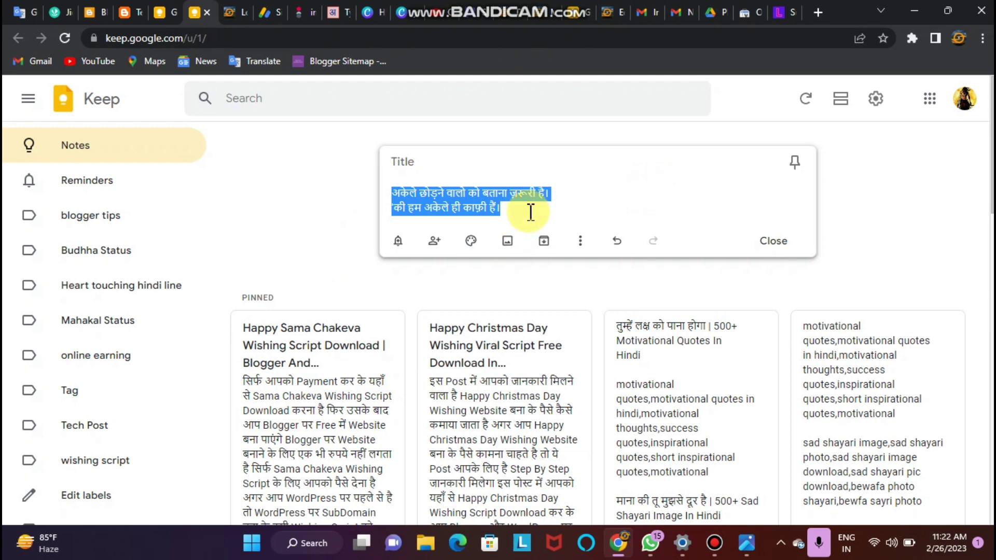
# In the Google Keep note, paste the transliterated quote one blank line below the Hindi text and break it before "kee ham akele hee kaafee hain.".
pyautogui.click(531, 213)
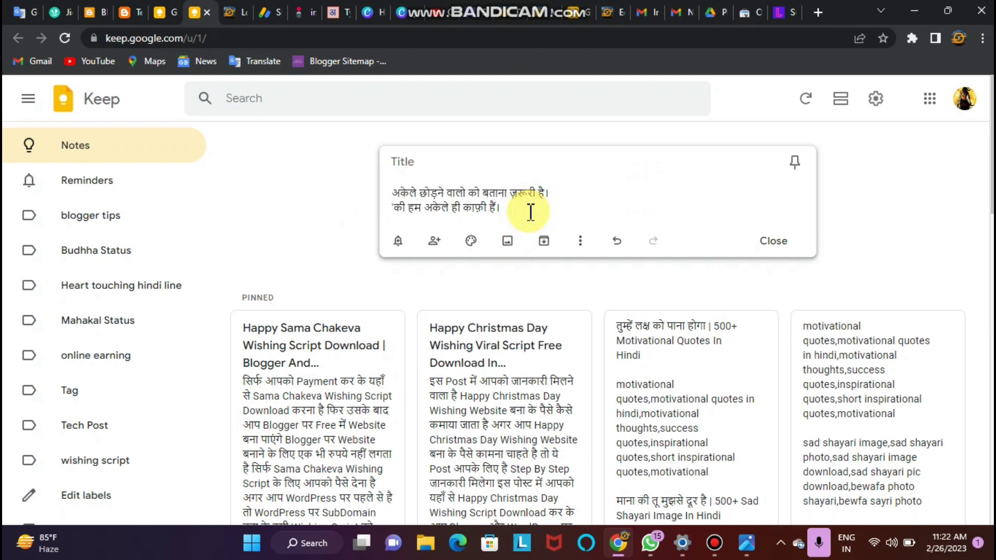
pyautogui.press('Return')
pyautogui.press('Return')
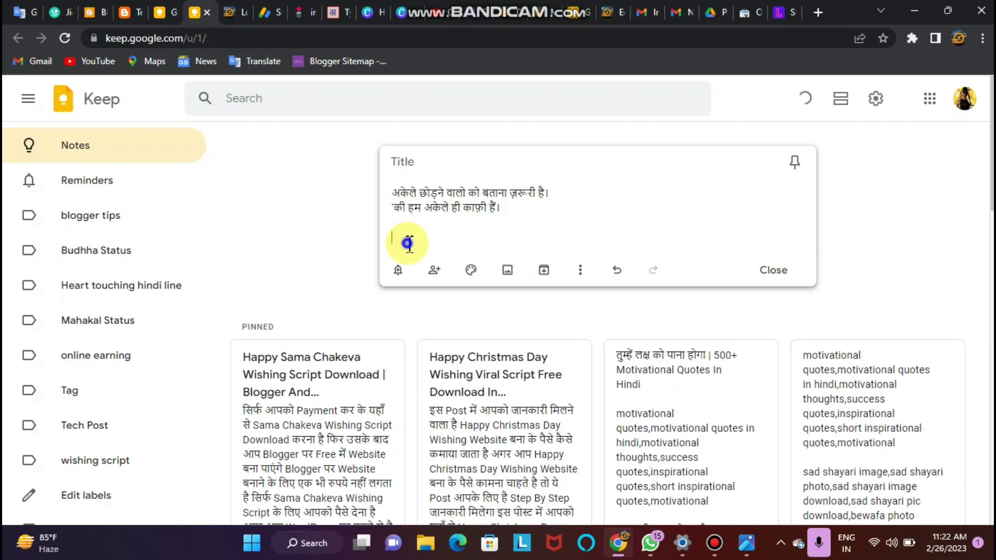
pyautogui.rightClick(408, 244)
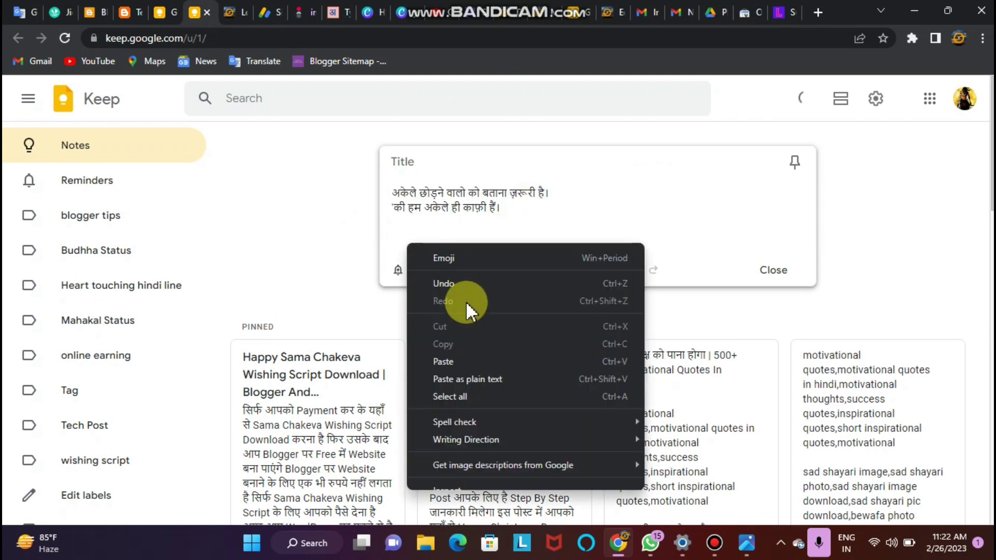
pyautogui.click(482, 361)
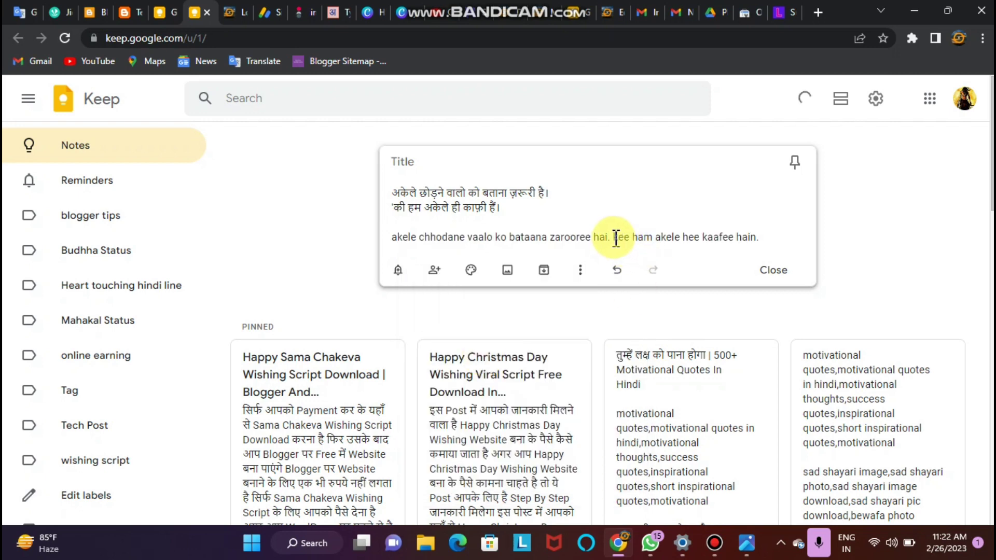
pyautogui.click(618, 238)
pyautogui.press('Return')
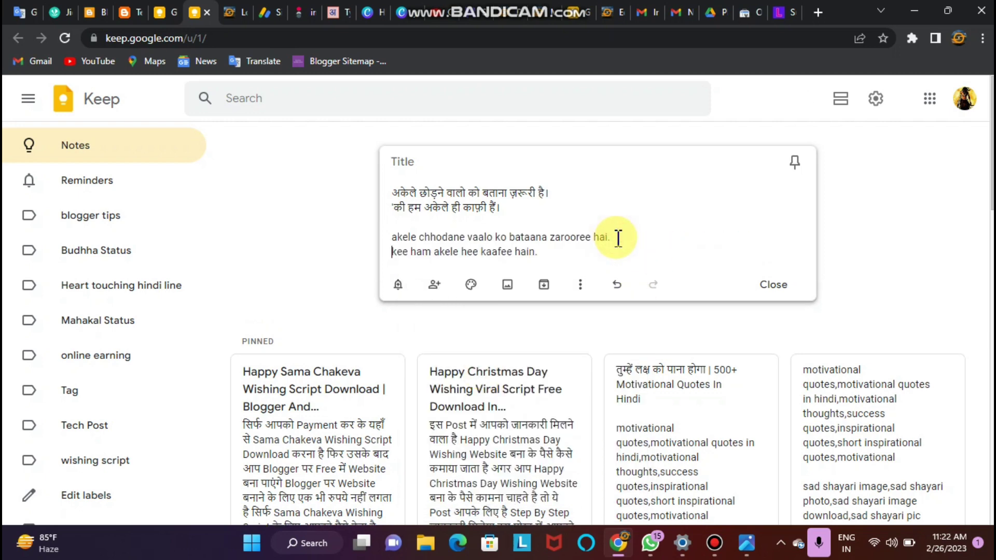
# Copy both lines of the transliterated quote from the Google Keep note.
pyautogui.moveTo(395, 238); pyautogui.dragTo(539, 252)
pyautogui.rightClick(505, 249)
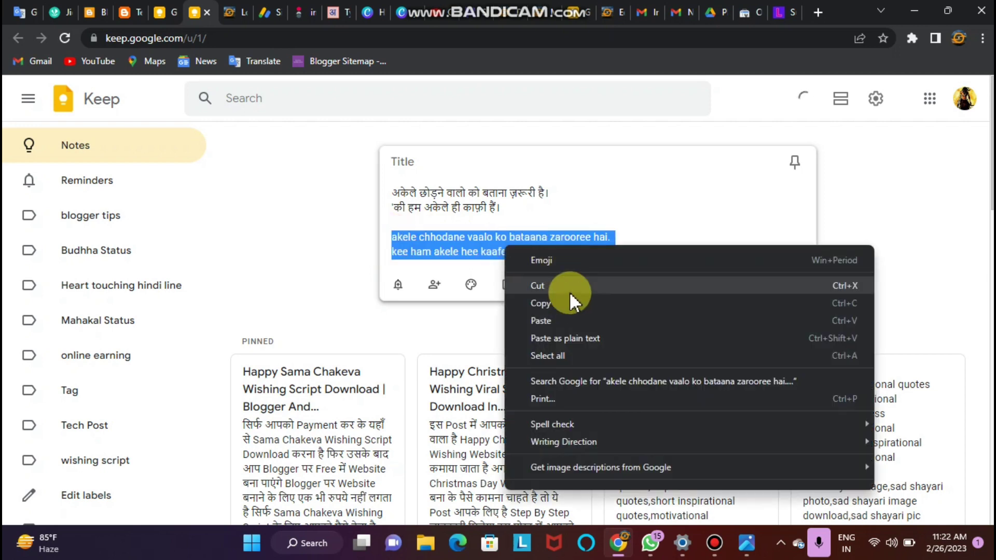
pyautogui.click(570, 304)
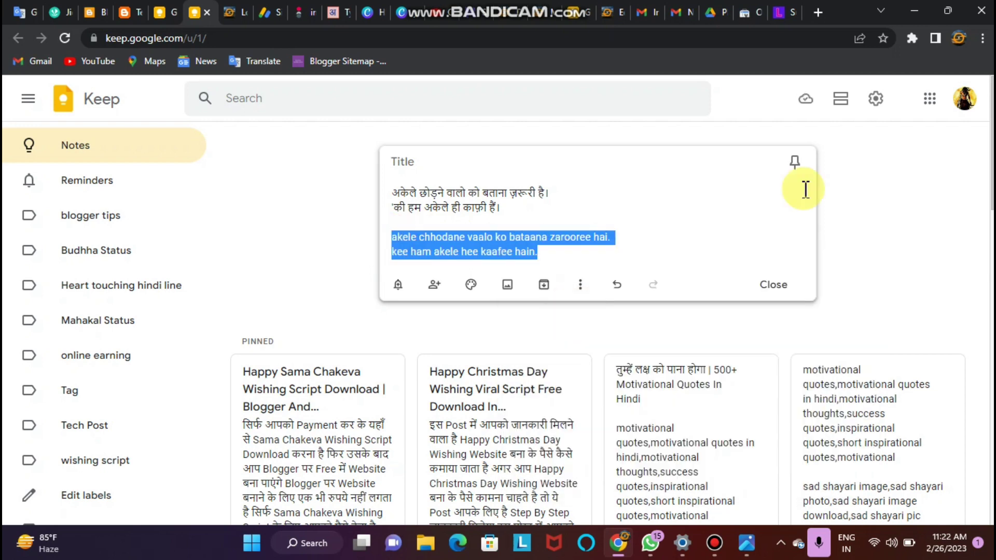
# Switch back to the WordPress post and replace the blue italic quote with the copied two-line text in a plain paragraph.
pyautogui.click(607, 12)
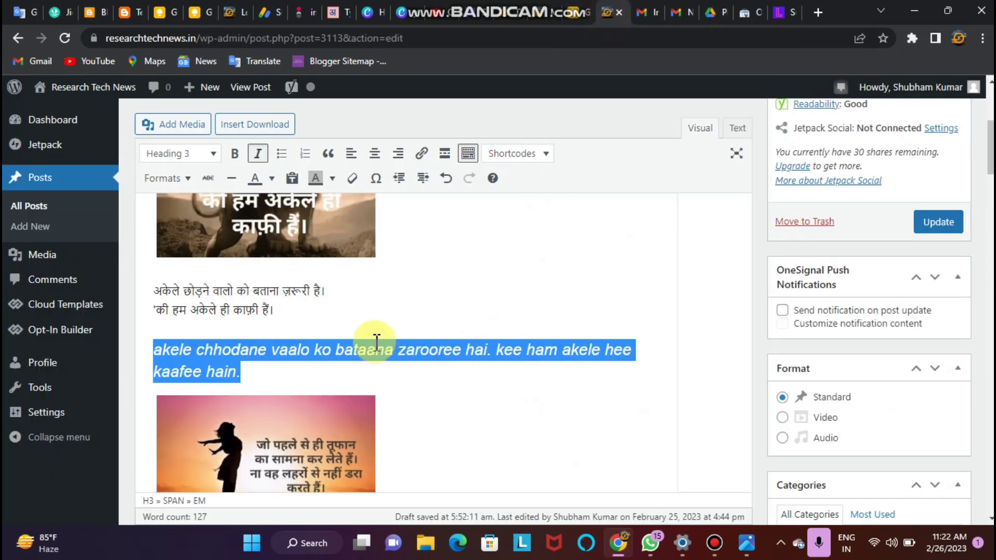
pyautogui.press('BackSpace')
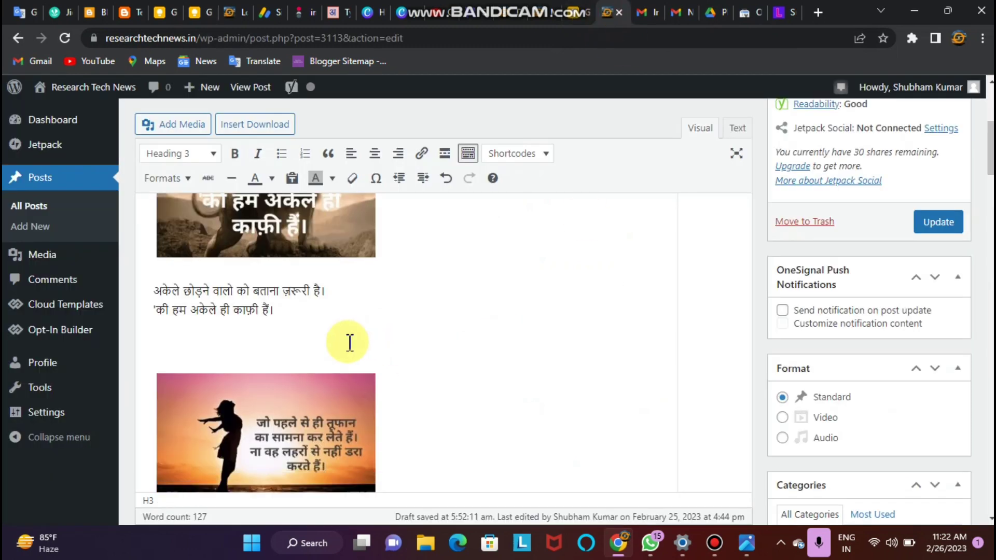
pyautogui.press('BackSpace')
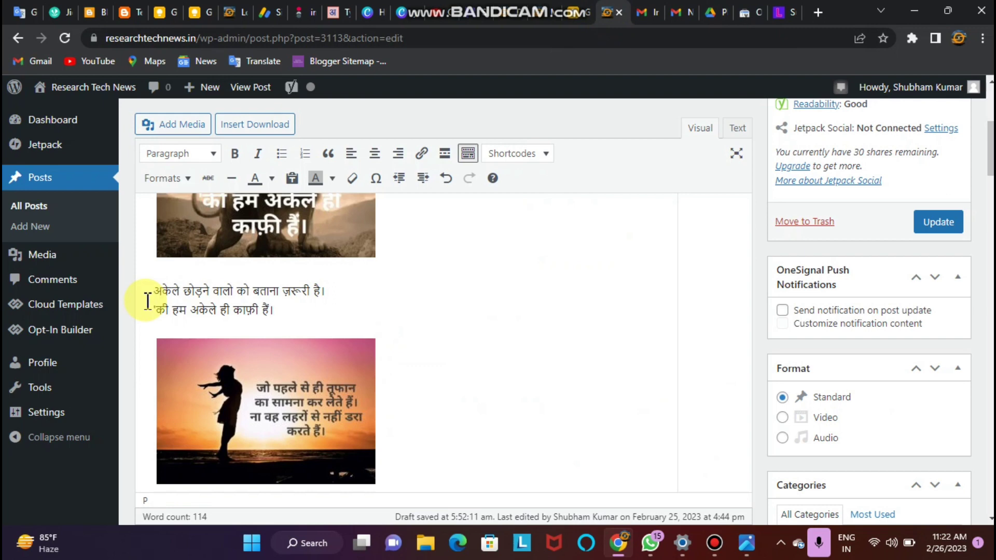
pyautogui.press('Return')
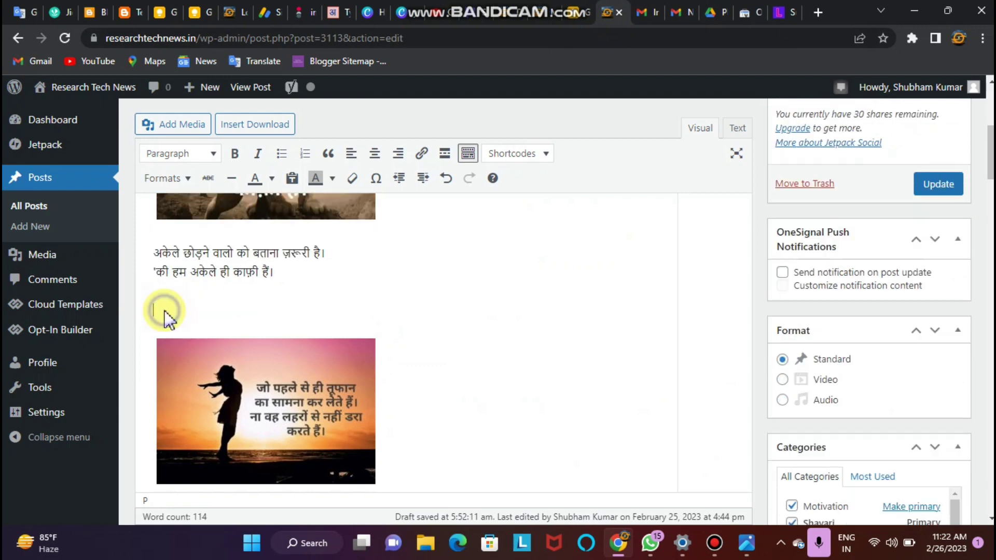
pyautogui.rightClick(164, 311)
pyautogui.click(238, 170)
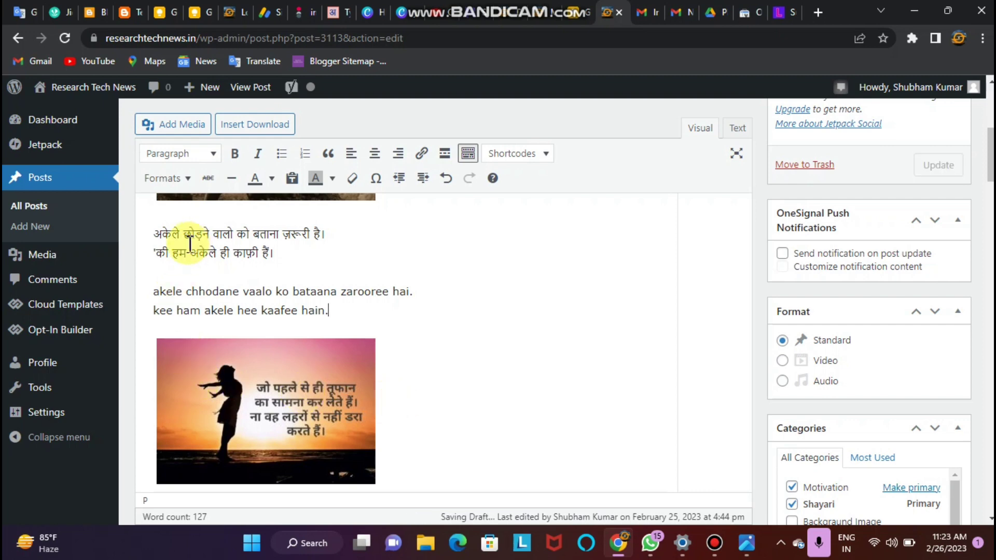
# Format the two-line Hindi quote below the lion image as Heading 4.
pyautogui.moveTo(155, 234); pyautogui.dragTo(279, 255)
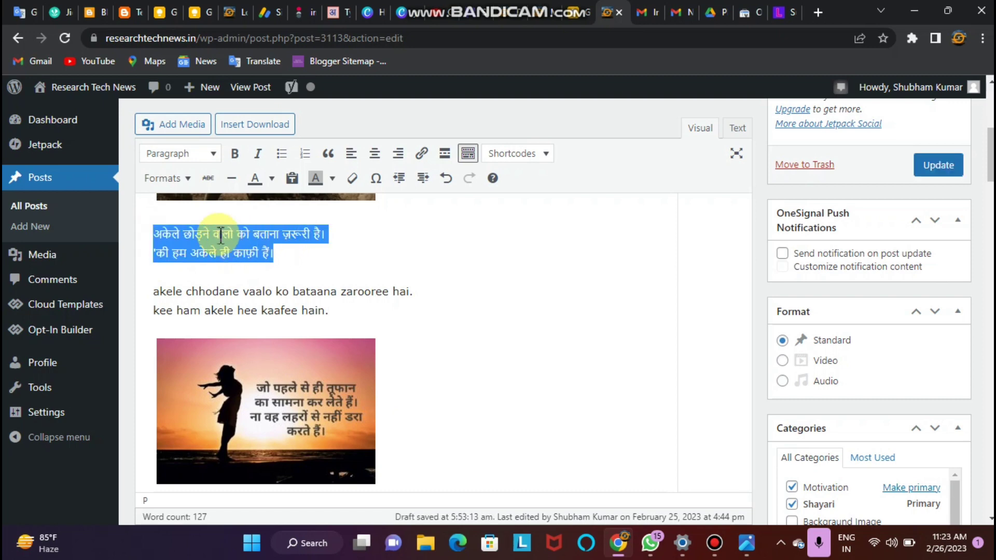
pyautogui.click(175, 157)
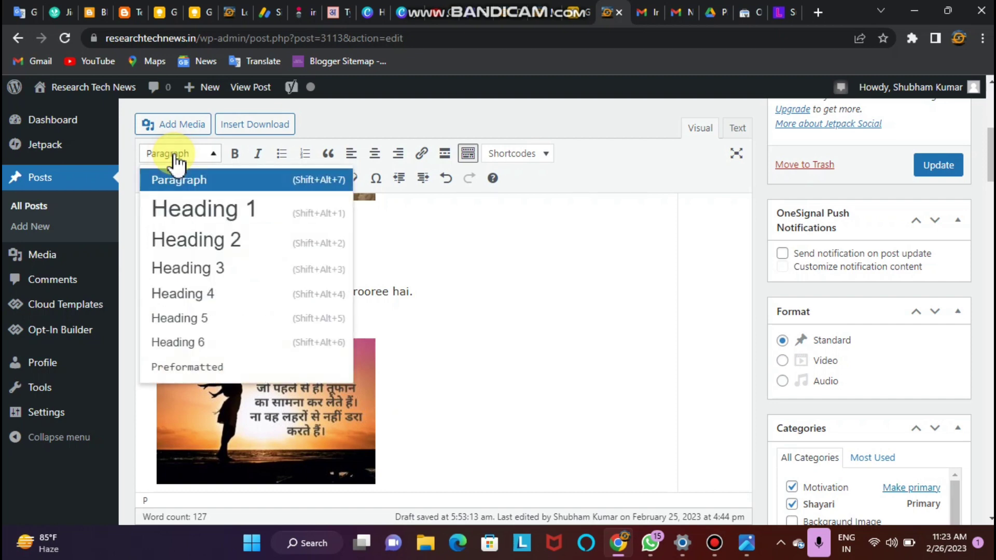
pyautogui.click(207, 295)
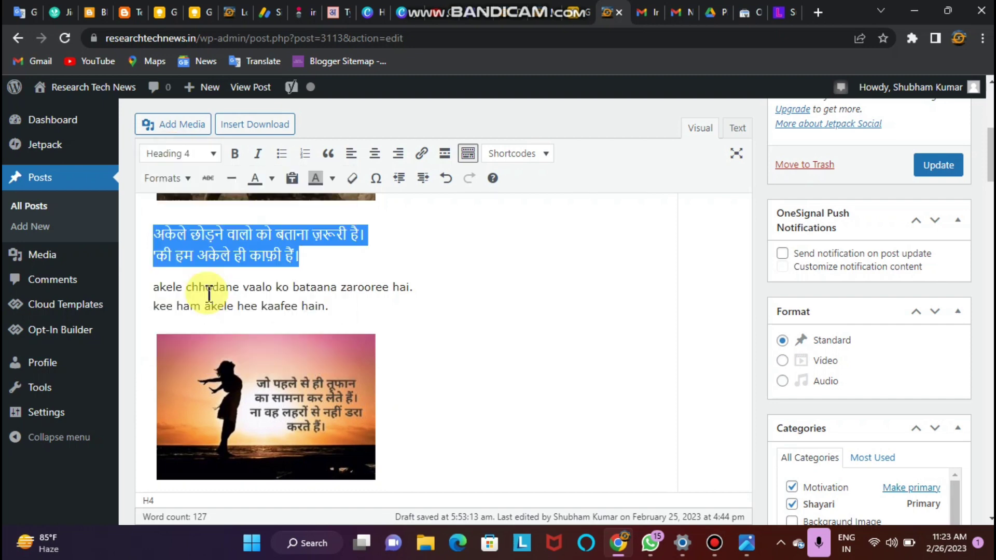
pyautogui.click(310, 259)
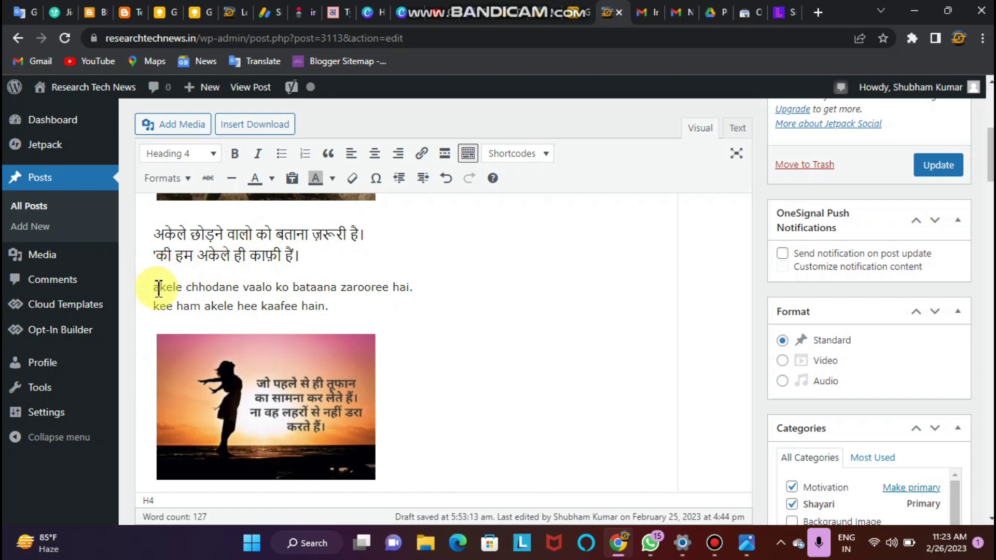
# Format the two-line transliterated quote, "akele chhodane vaalo ko bataana zarooree hai. kee ham akele hee kaafee hain.", as Heading 4.
pyautogui.click(335, 310)
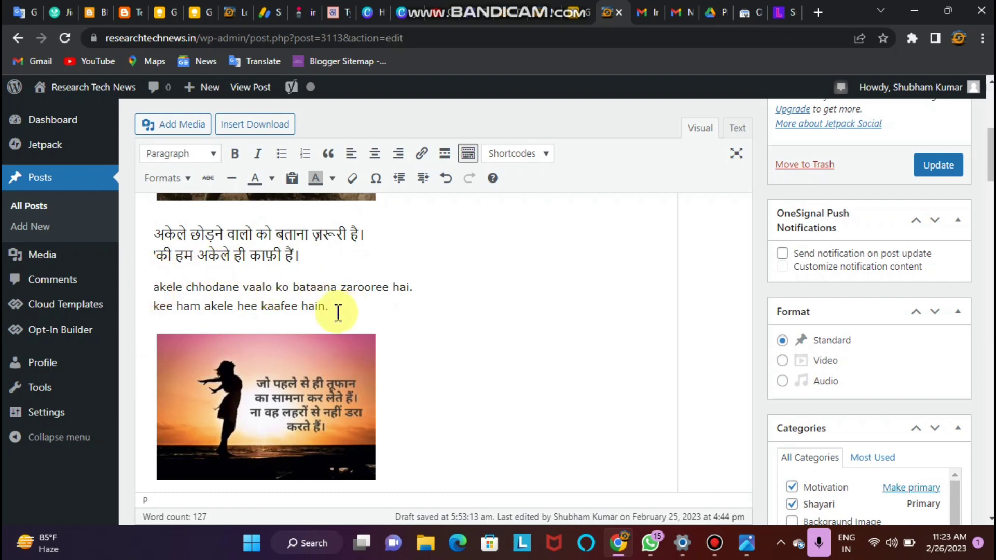
pyautogui.keyDown('shift'); pyautogui.click(155, 287); pyautogui.keyUp('shift')
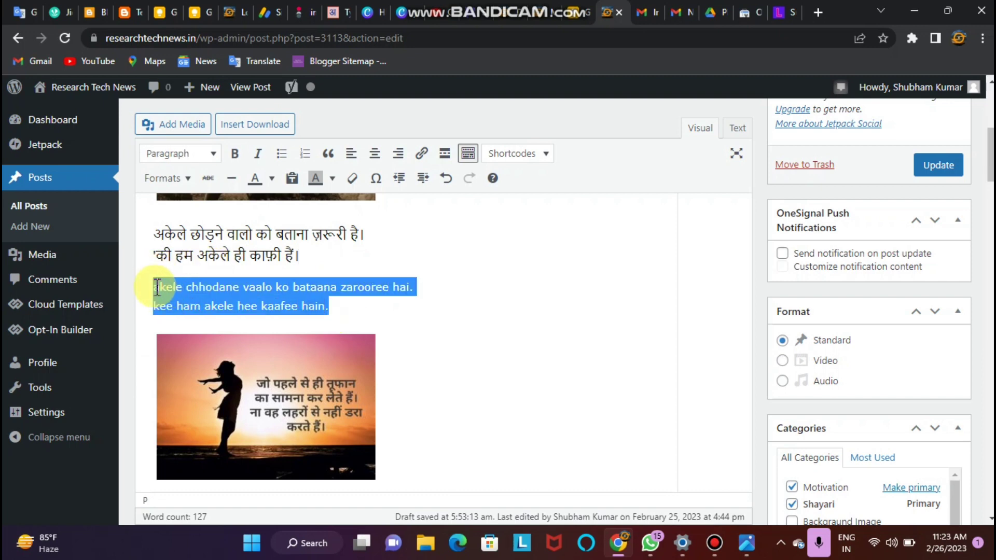
pyautogui.click(188, 156)
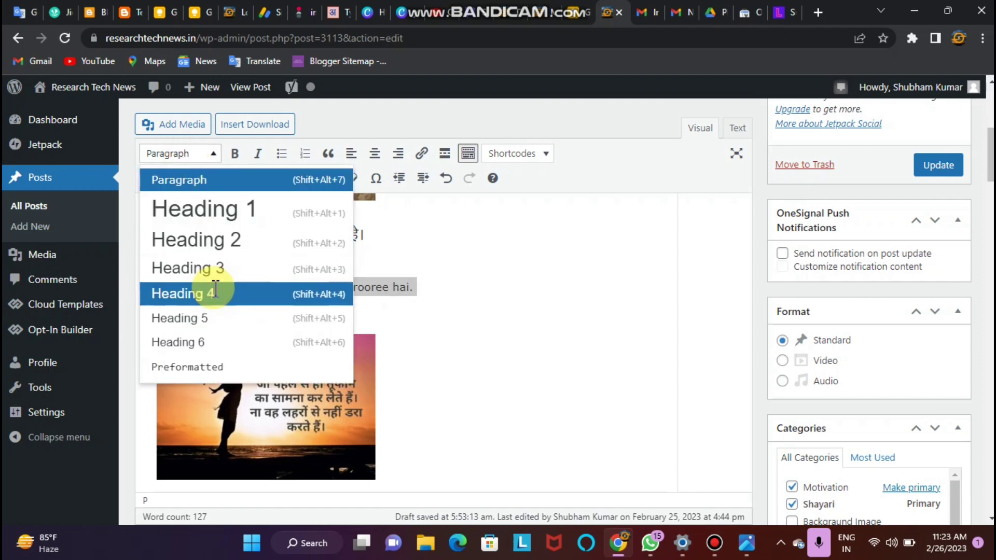
pyautogui.click(213, 293)
pyautogui.click(327, 269)
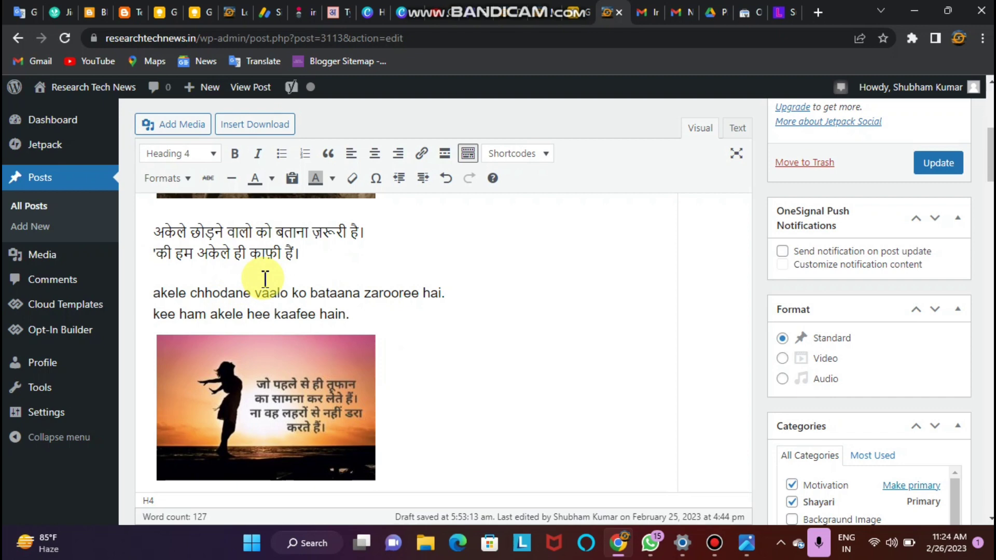
pyautogui.click(196, 159)
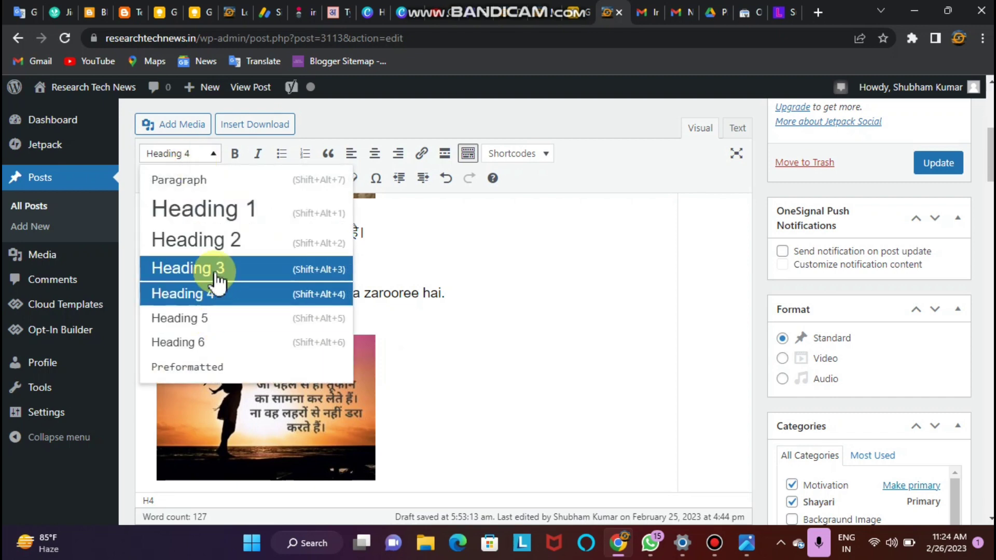
pyautogui.click(379, 299)
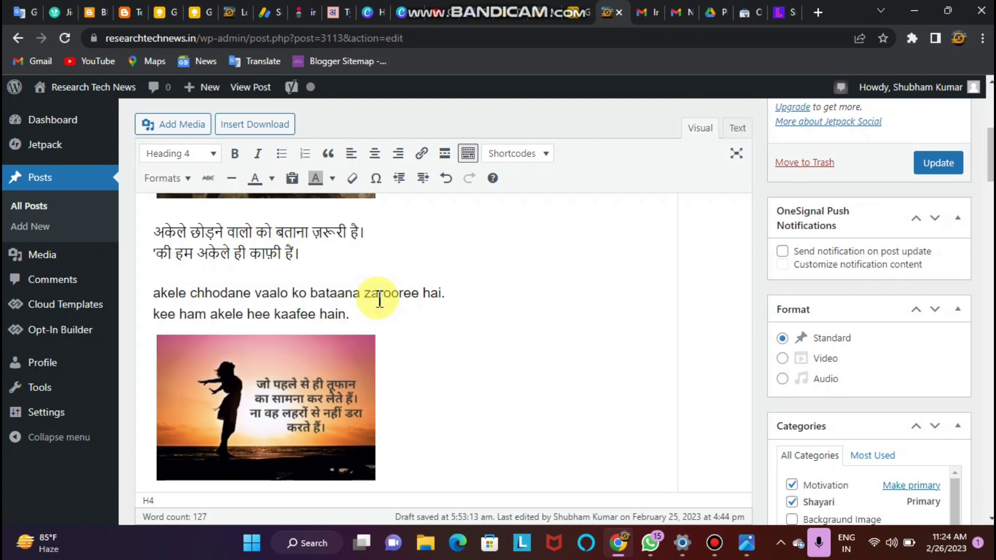
pyautogui.click(179, 155)
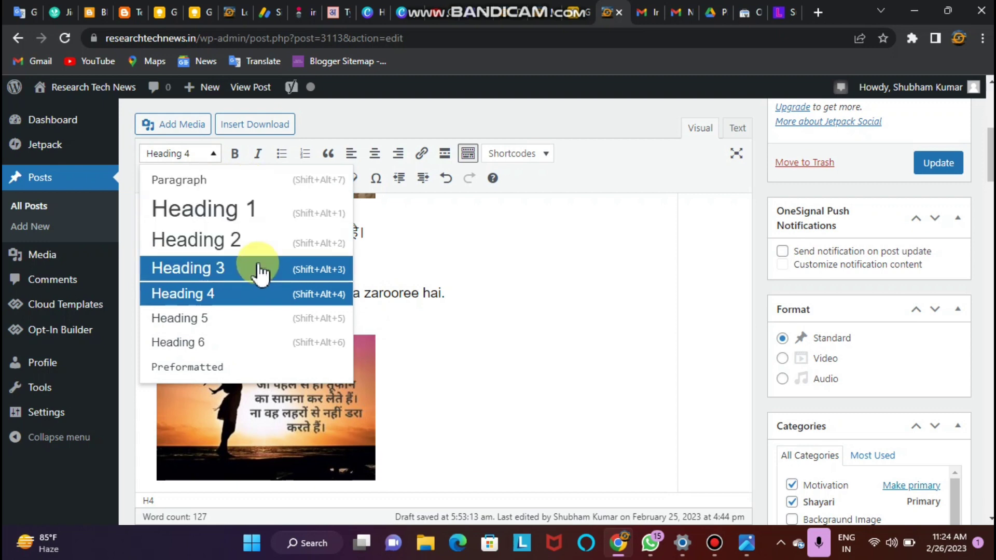
pyautogui.click(469, 243)
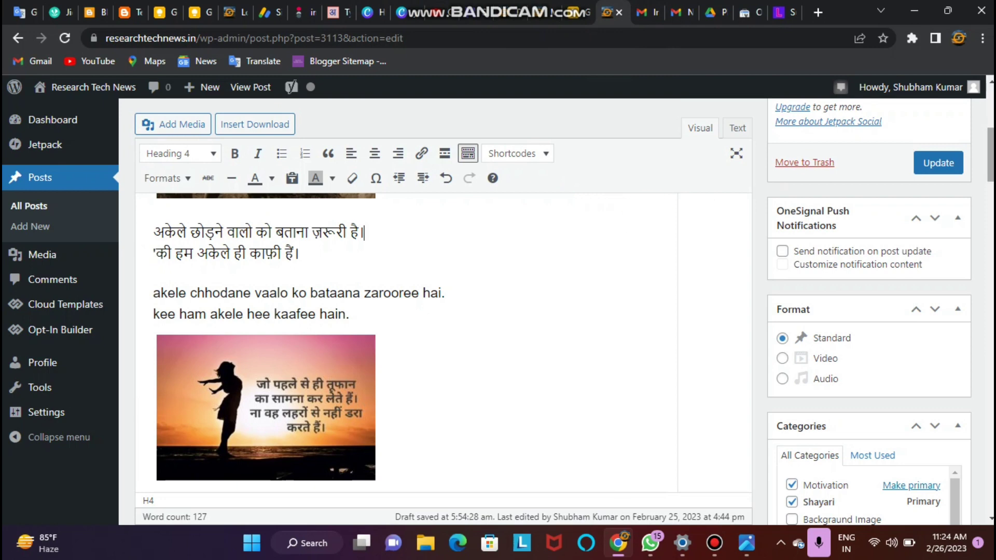
pyautogui.scroll(-2, 415, 311)
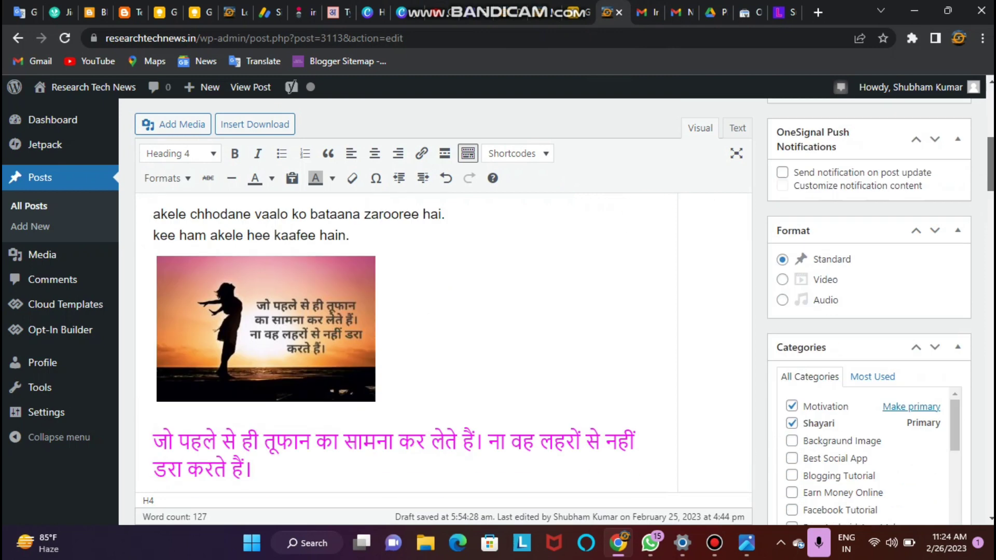
pyautogui.scroll(-4, 415, 311)
pyautogui.moveTo(991, 199); pyautogui.dragTo(991, 150)
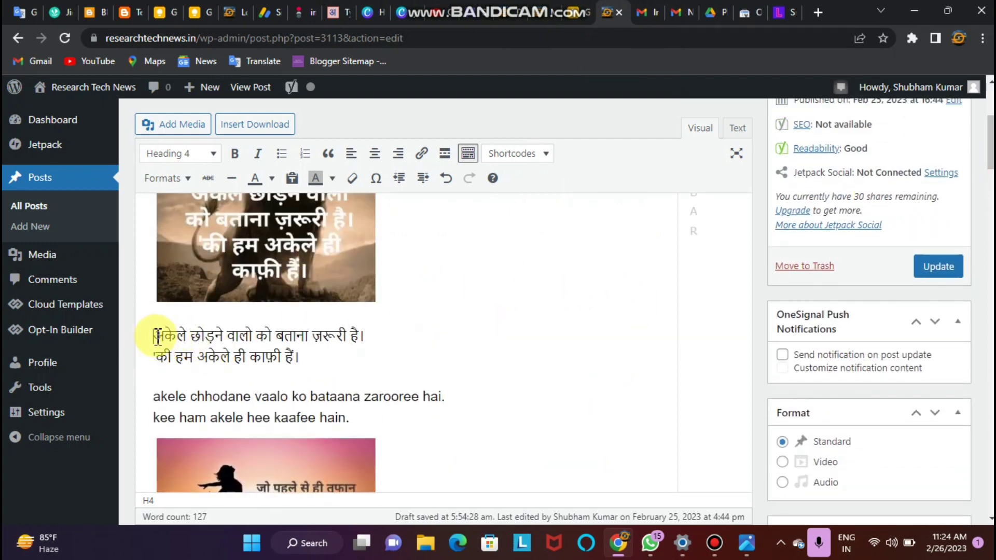
# Set the text color of the two-line Hindi quote below the lion image to magenta.
pyautogui.moveTo(154, 334); pyautogui.dragTo(311, 356)
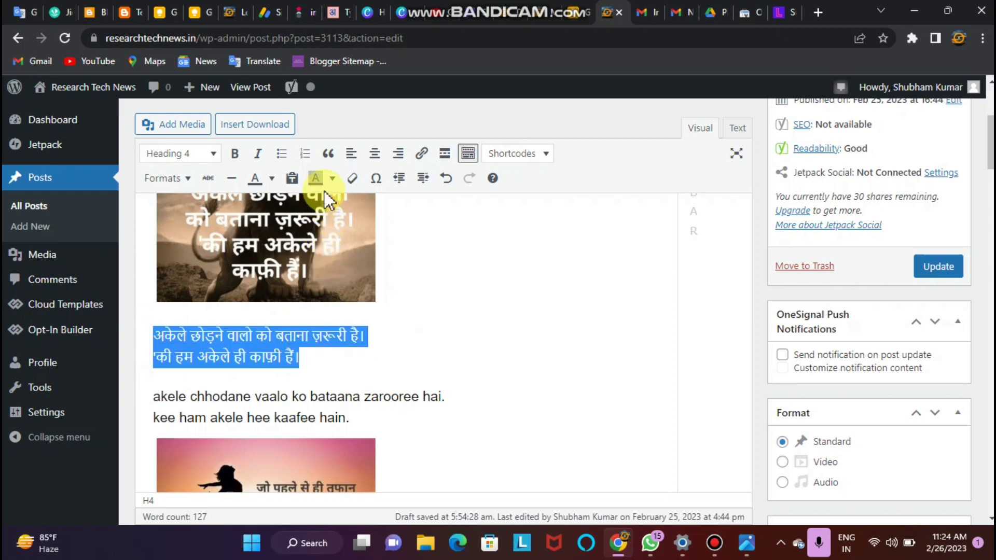
pyautogui.click(271, 179)
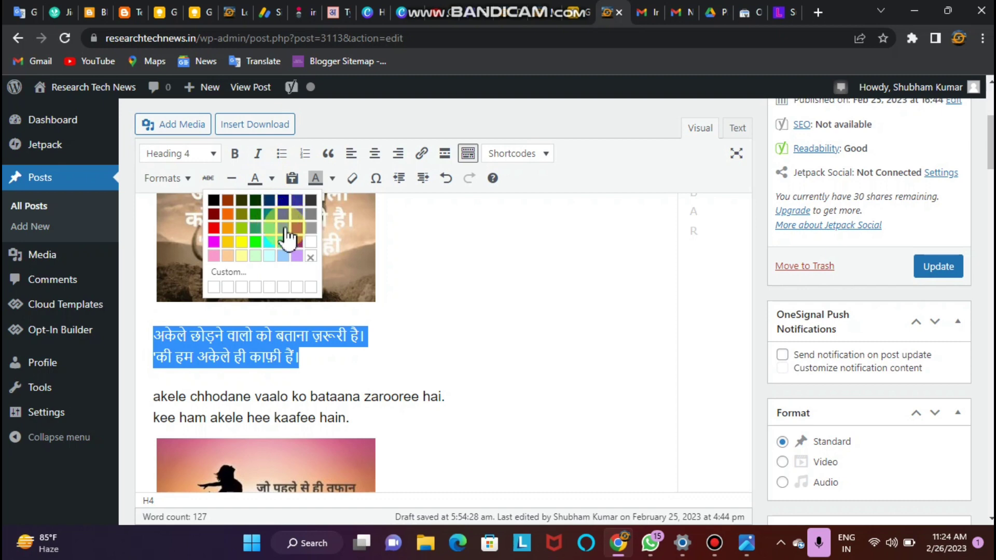
pyautogui.click(213, 243)
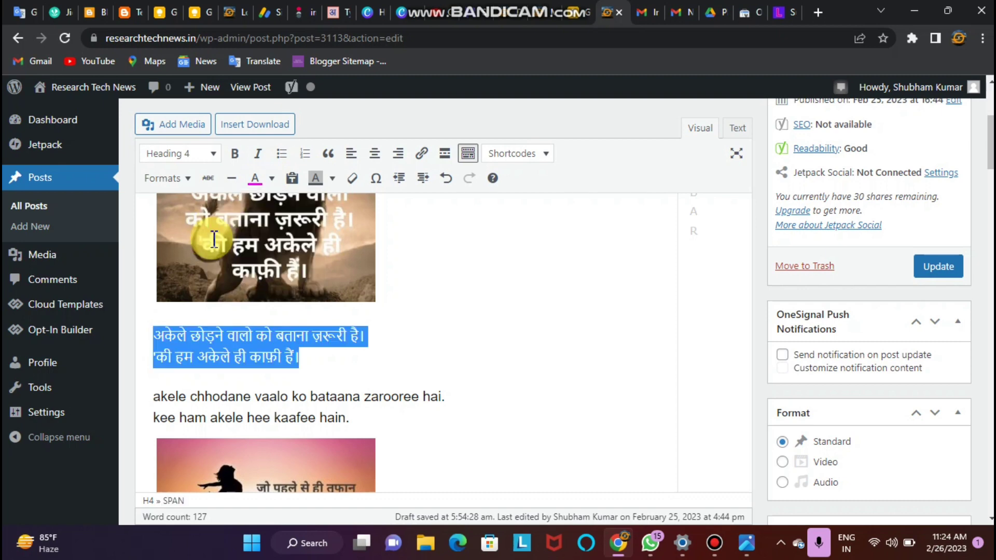
# Set the text color of the two-line transliterated quote below the magenta Hindi quote to blue.
pyautogui.click(322, 363)
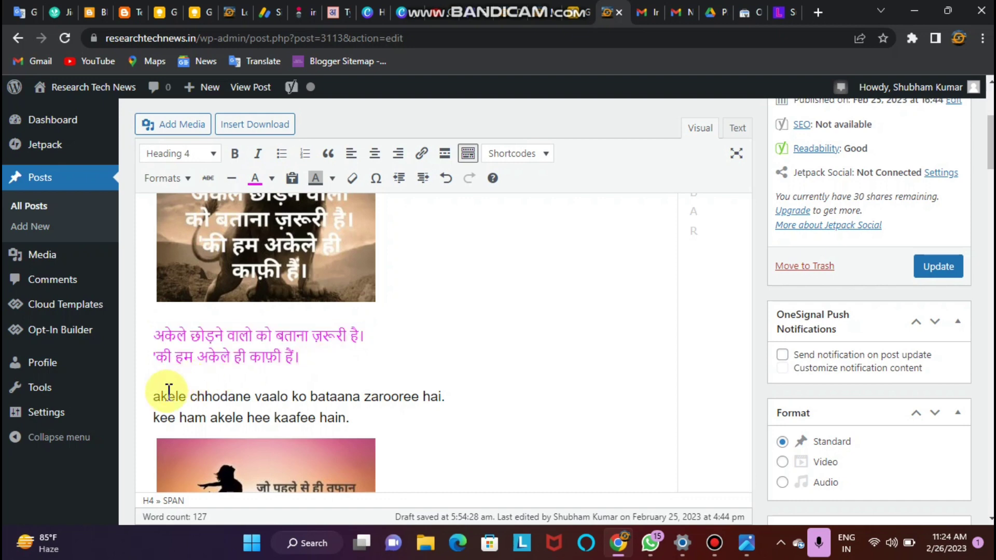
pyautogui.moveTo(157, 397); pyautogui.dragTo(382, 416)
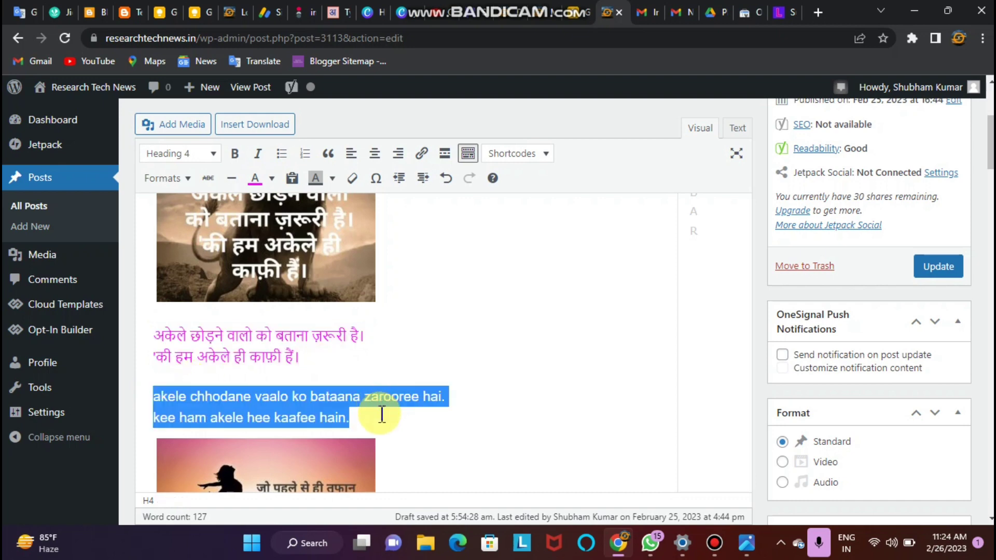
pyautogui.click(272, 178)
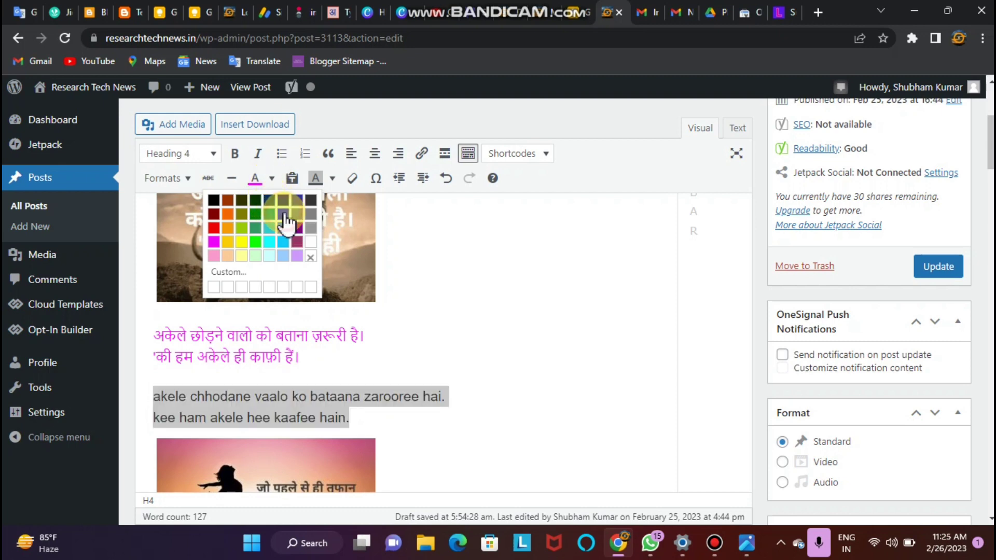
pyautogui.click(283, 227)
pyautogui.click(299, 361)
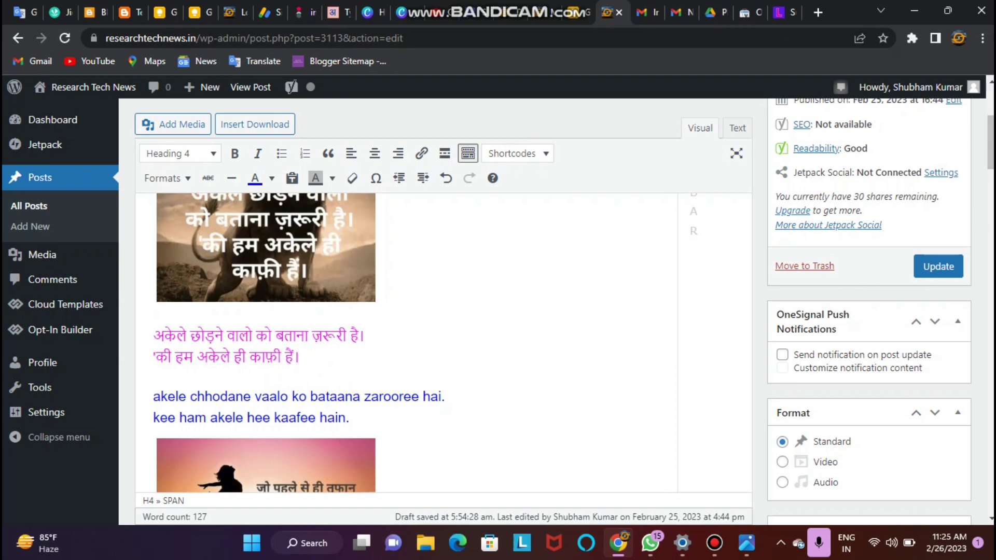
# Enable the OneSignal option to send a notification on post update.
pyautogui.moveTo(992, 151); pyautogui.dragTo(993, 160)
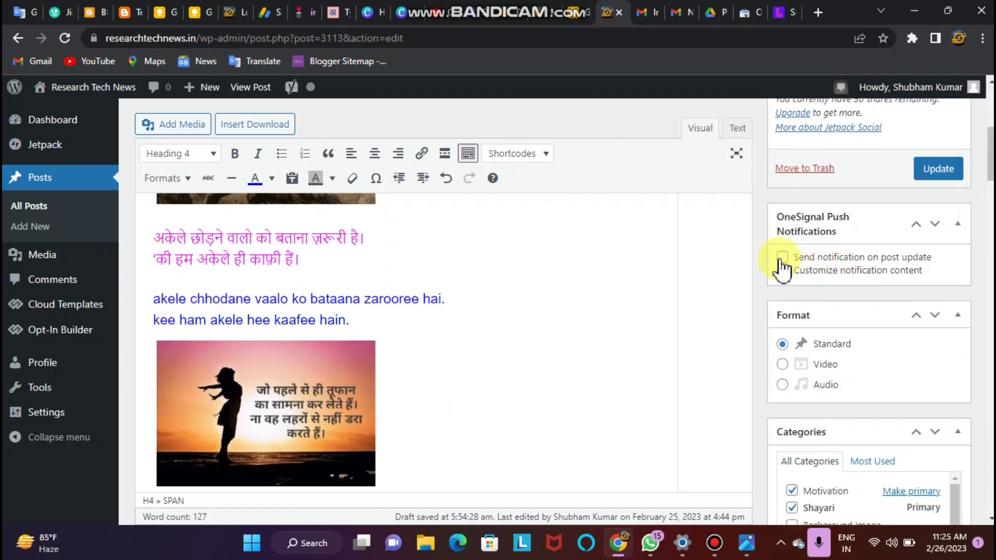
pyautogui.click(782, 257)
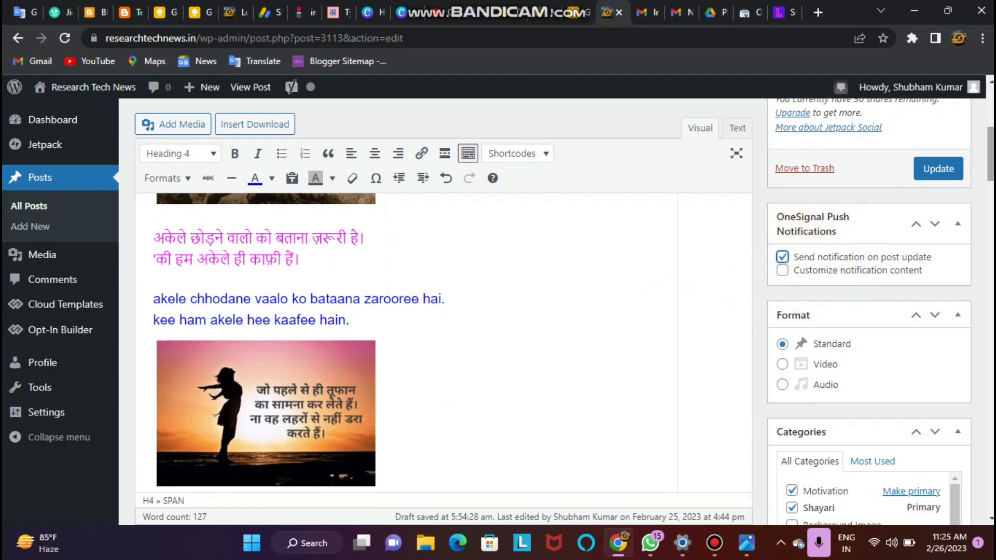
# Review the post's categories, tags, post settings, Yoast SEO section and featured image setting.
pyautogui.moveTo(993, 155); pyautogui.dragTo(993, 134)
pyautogui.scroll(-10, 447, 312)
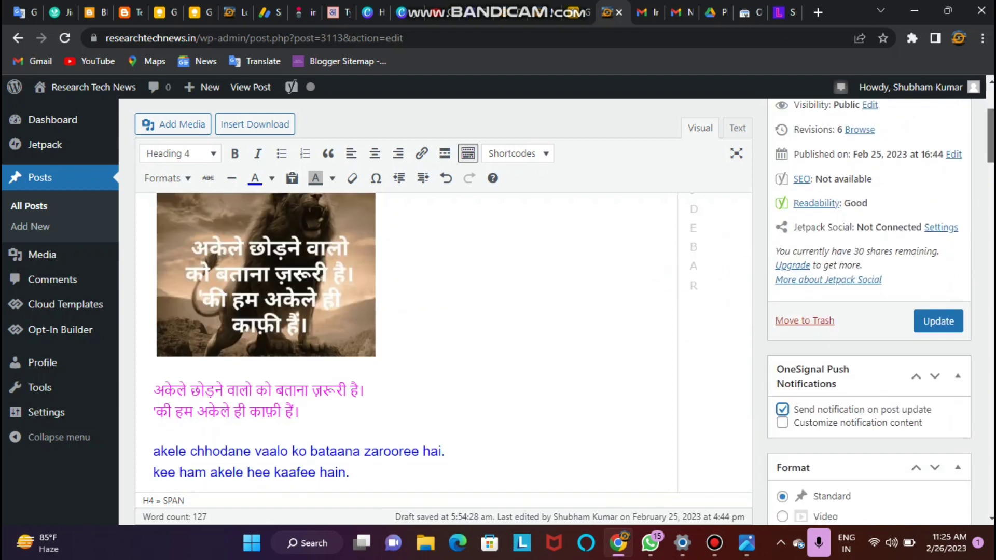
pyautogui.moveTo(993, 202)
pyautogui.mouseDown()
pyautogui.moveTo(993, 140)
pyautogui.moveTo(992, 183)
pyautogui.mouseUp()
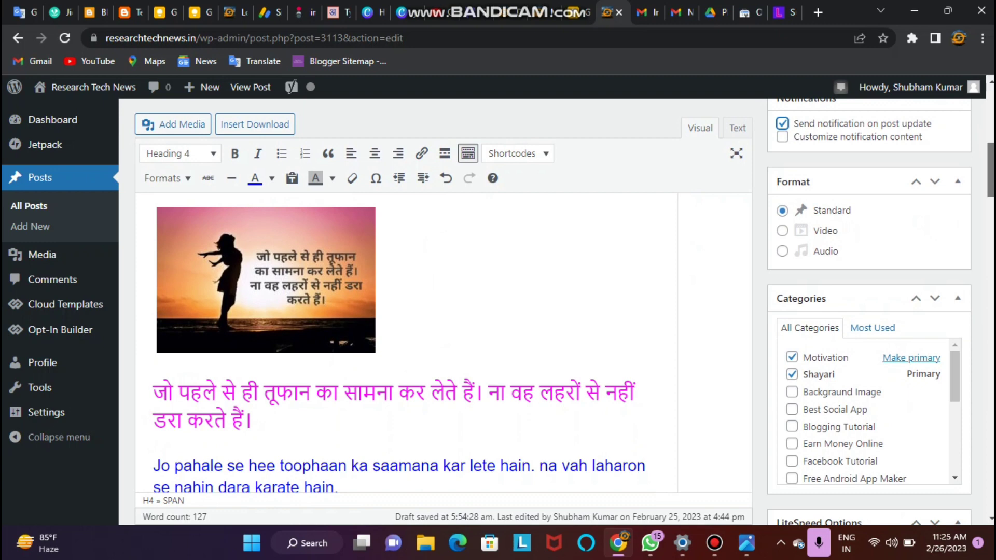
pyautogui.scroll(-2, 983, 350)
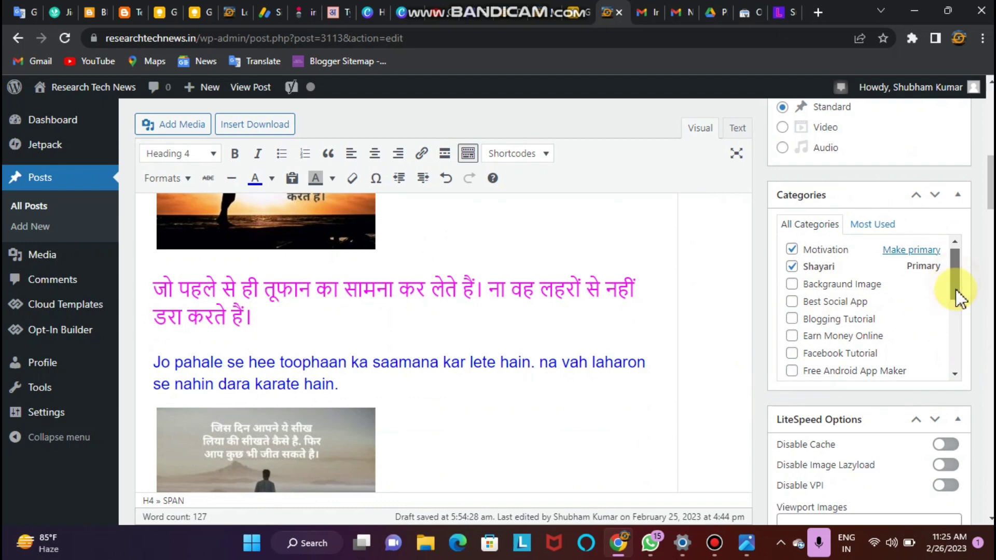
pyautogui.moveTo(957, 288); pyautogui.dragTo(956, 249)
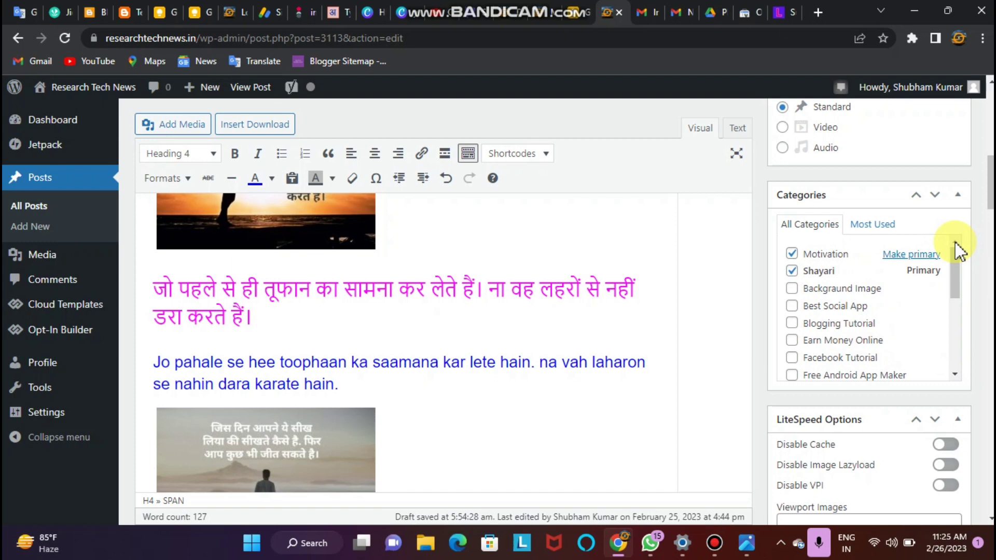
pyautogui.moveTo(991, 189); pyautogui.dragTo(991, 228)
pyautogui.scroll(-2, 834, 257)
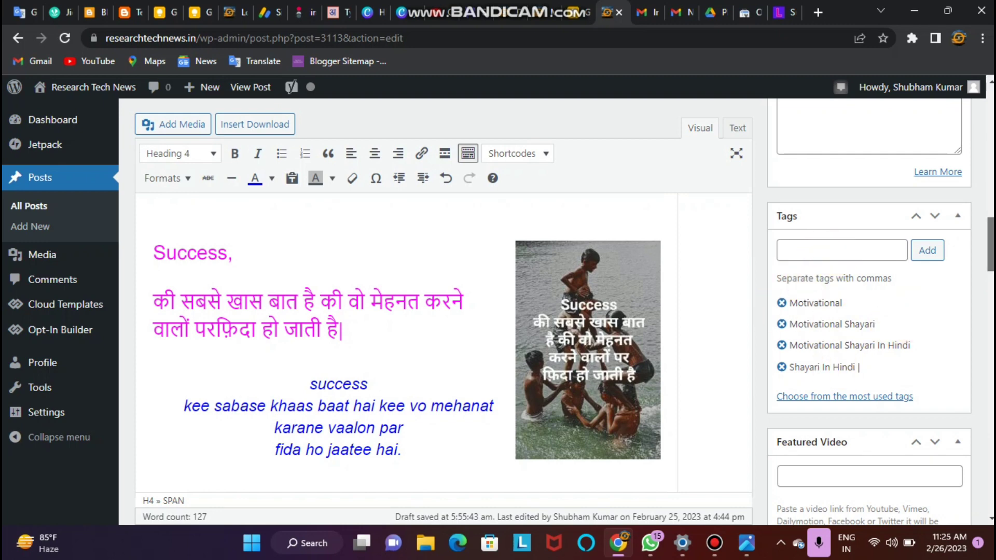
pyautogui.scroll(-2, 837, 255)
pyautogui.scroll(-6, 837, 255)
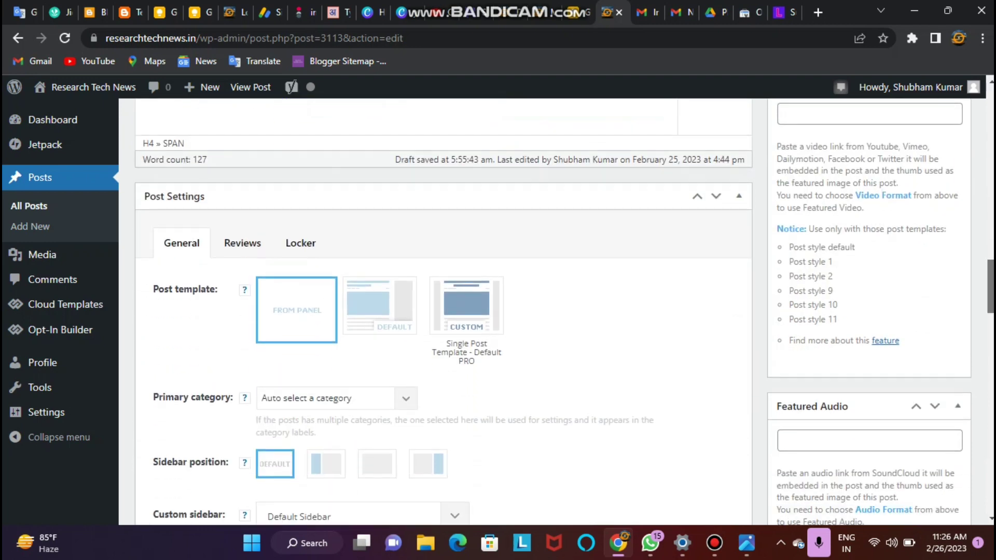
pyautogui.scroll(-5, 564, 312)
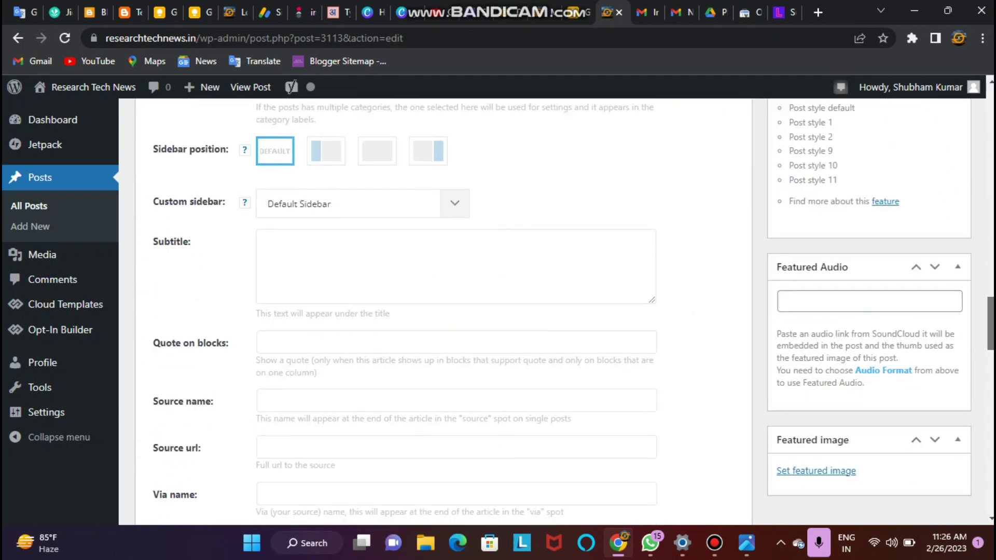
pyautogui.scroll(-3, 443, 311)
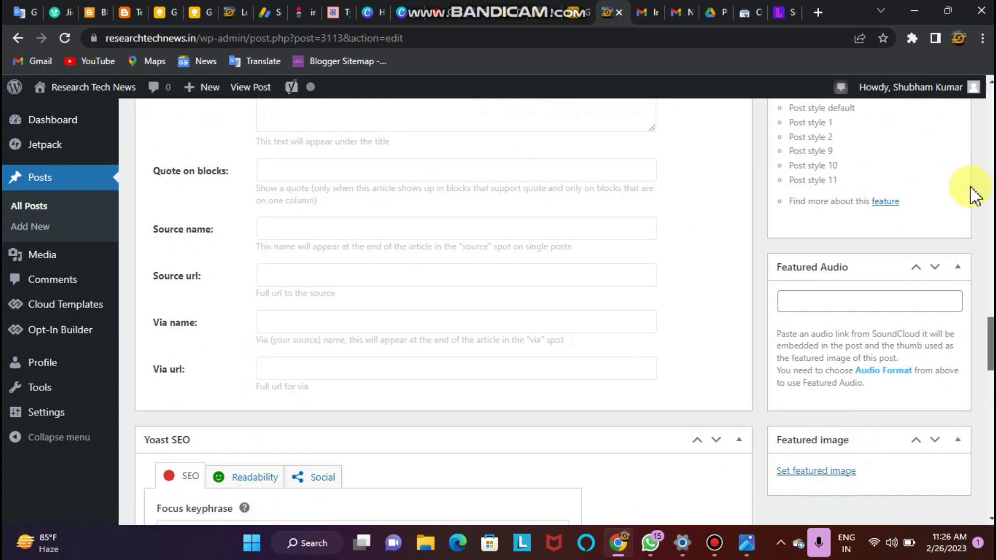
pyautogui.scroll(10, 974, 155)
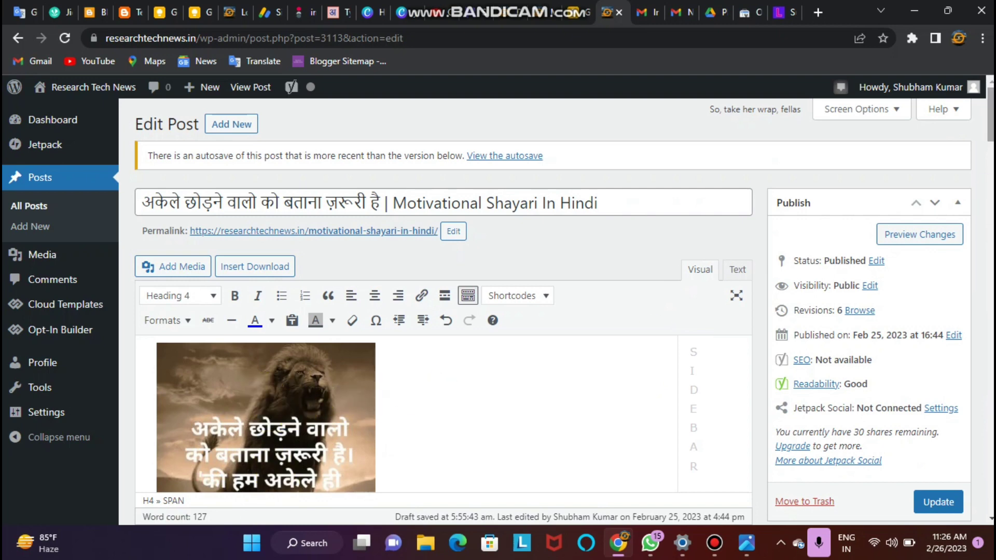
pyautogui.scroll(-10, 562, 312)
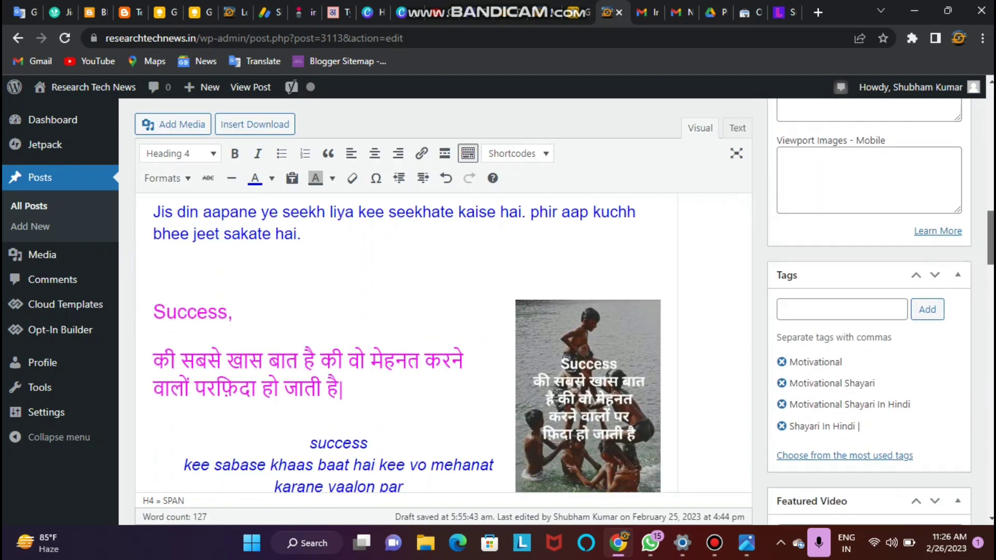
pyautogui.moveTo(992, 227); pyautogui.dragTo(990, 321)
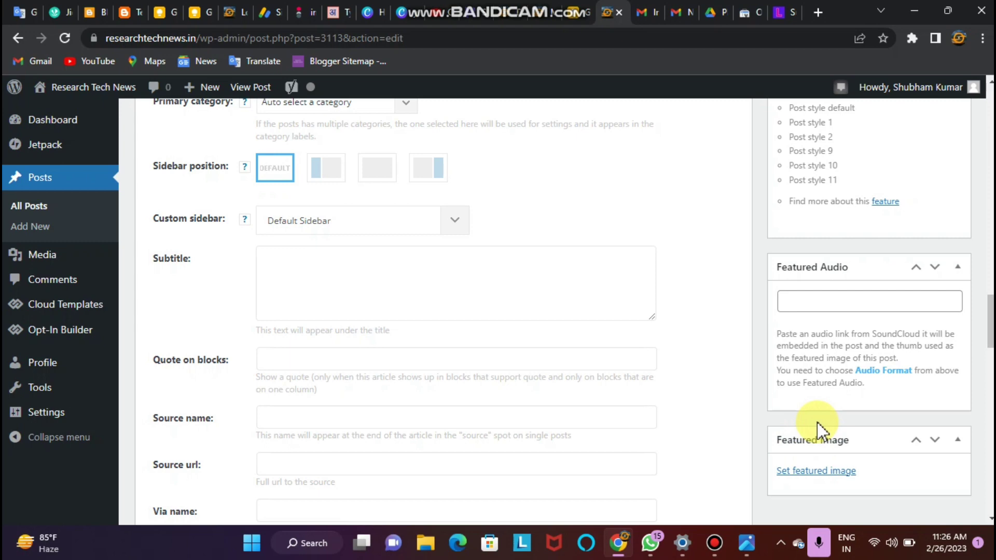
# Switch to the live site, open its home page and examine the thumbnails of the latest articles.
pyautogui.click(534, 19)
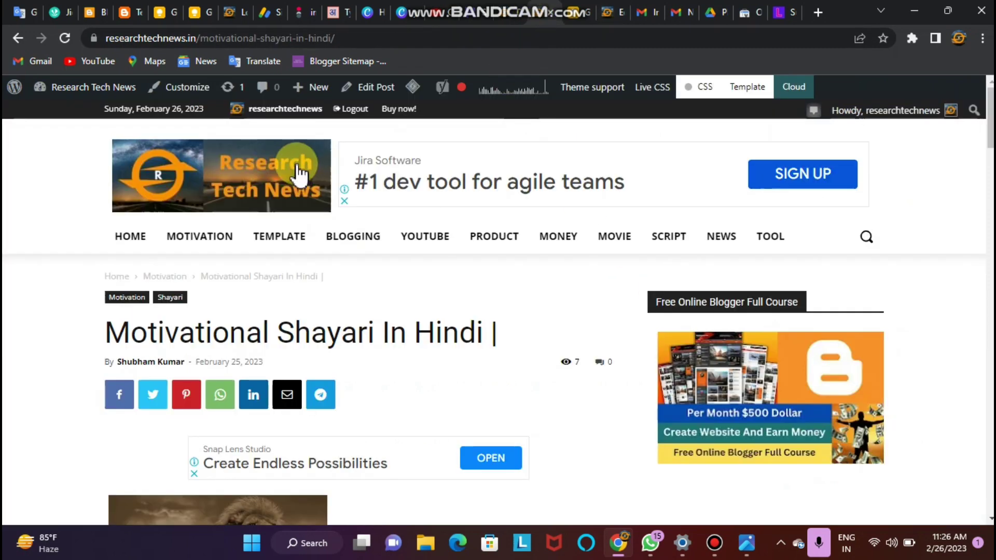
pyautogui.click(299, 174)
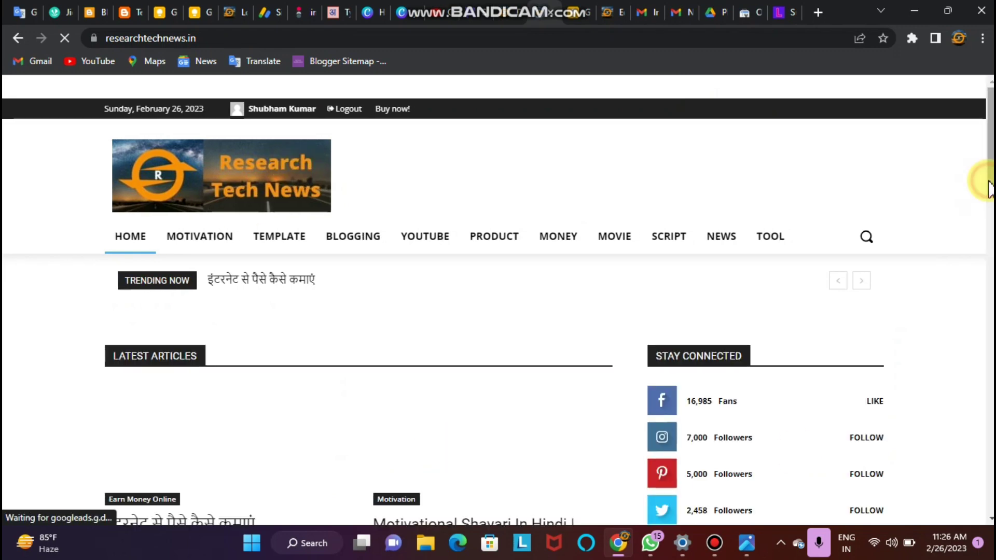
pyautogui.scroll(-3, 988, 187)
pyautogui.moveTo(991, 188); pyautogui.dragTo(991, 197)
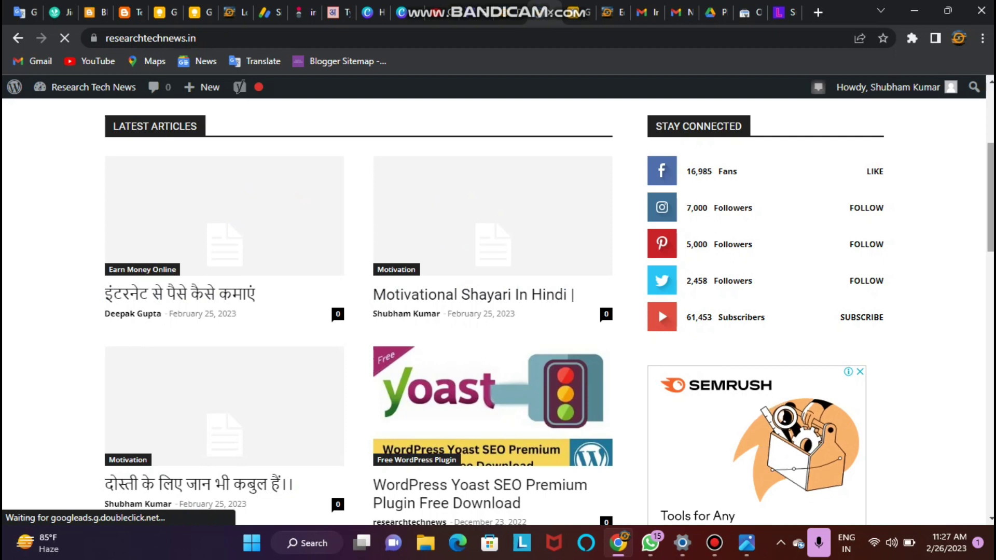
pyautogui.scroll(-3, 530, 336)
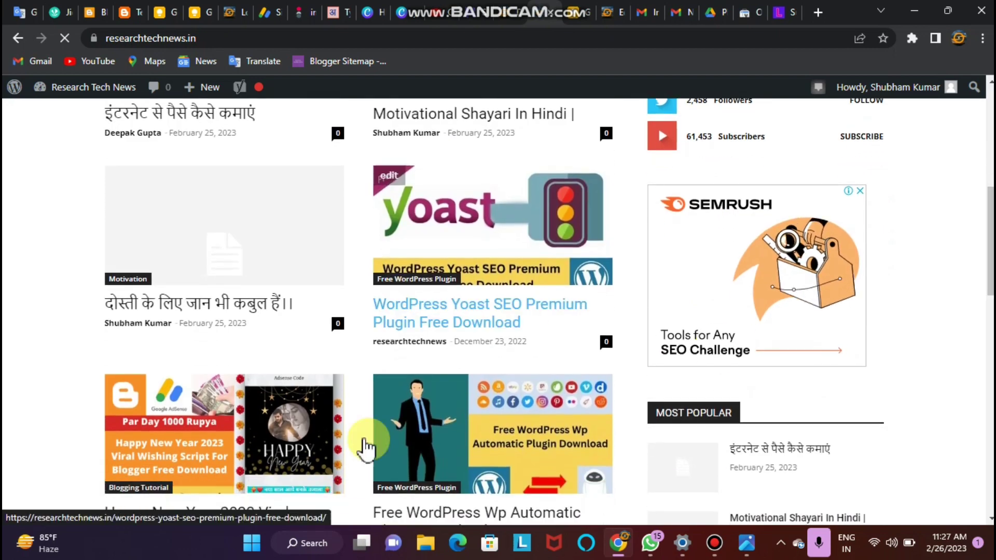
pyautogui.scroll(5, 149, 350)
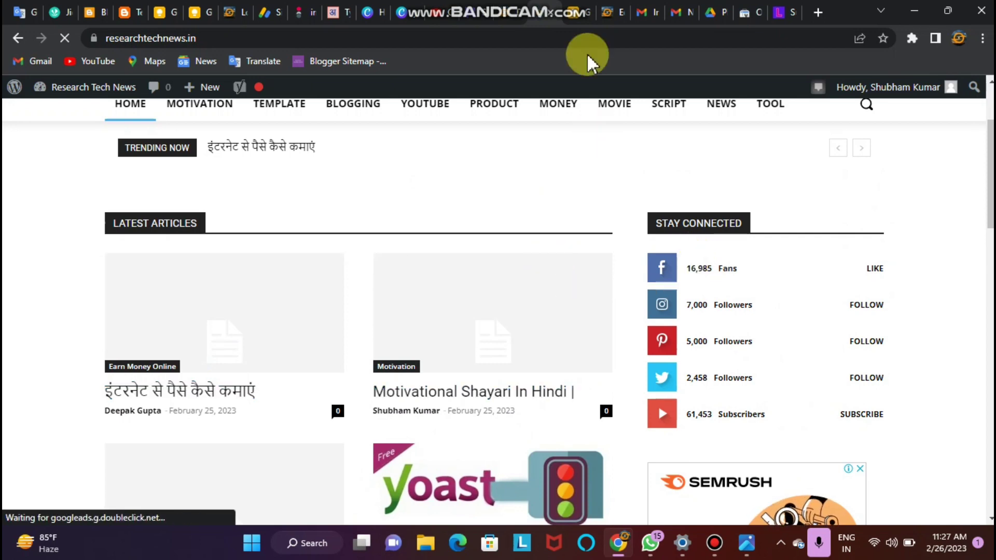
# Return to the post editor and copy the full post title.
pyautogui.click(602, 13)
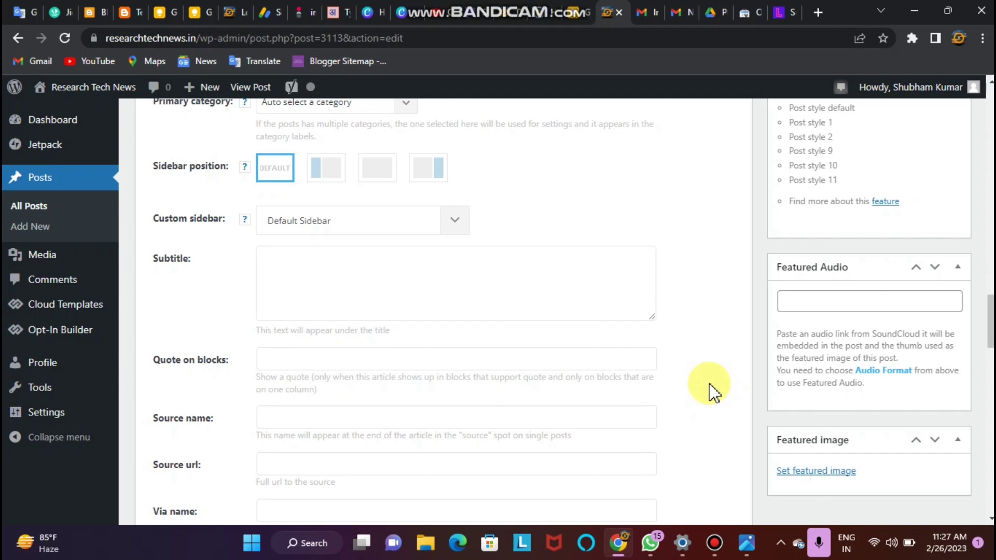
pyautogui.moveTo(991, 322); pyautogui.dragTo(991, 115)
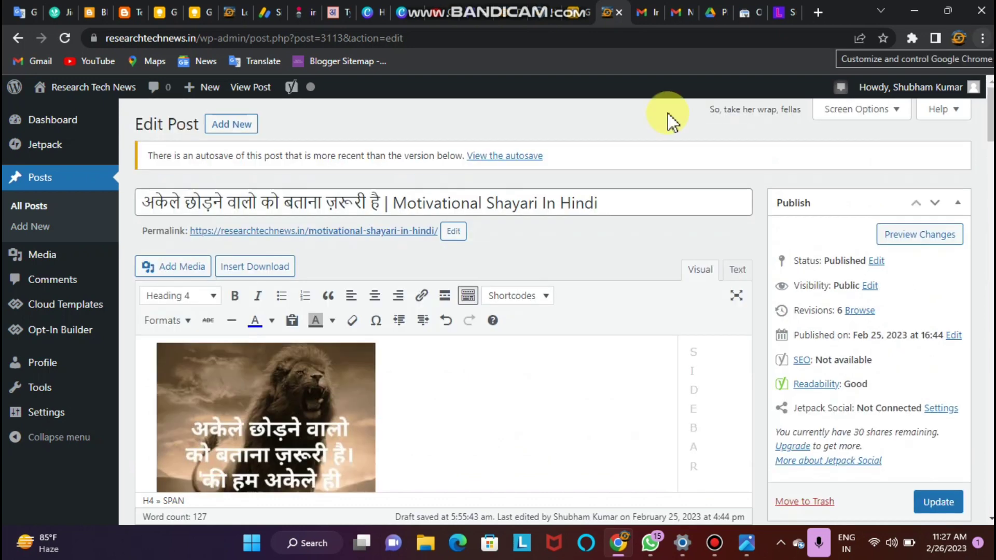
pyautogui.click(619, 200)
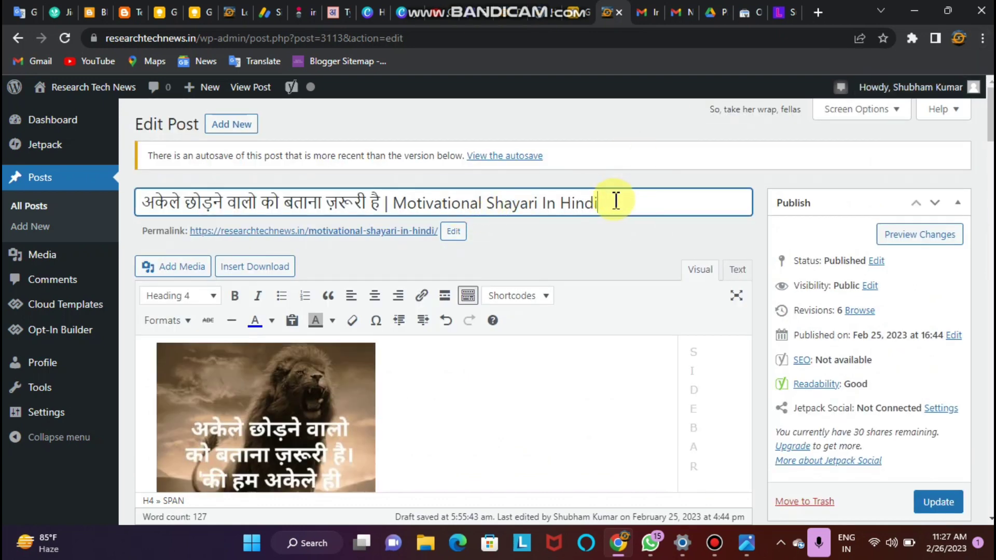
pyautogui.moveTo(616, 200); pyautogui.dragTo(149, 201)
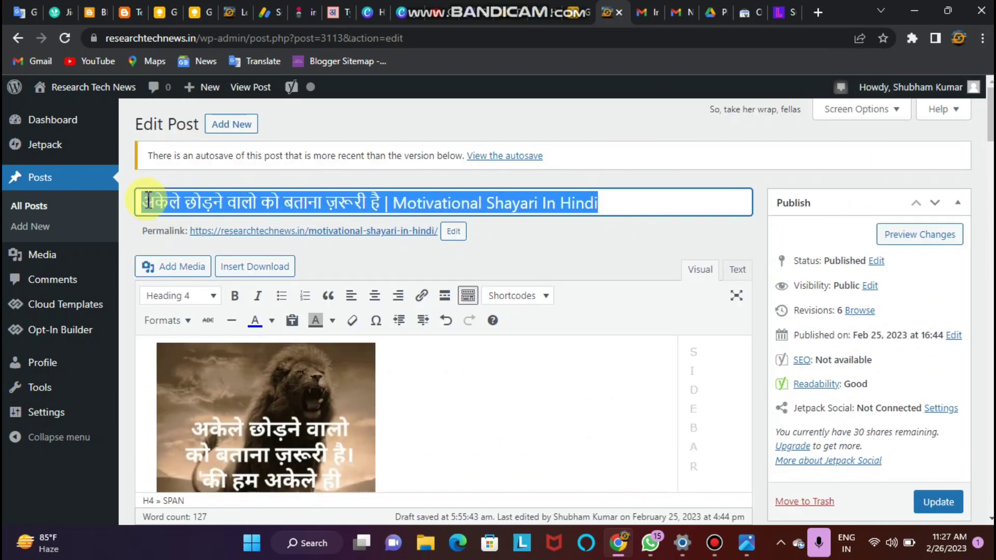
pyautogui.rightClick(150, 201)
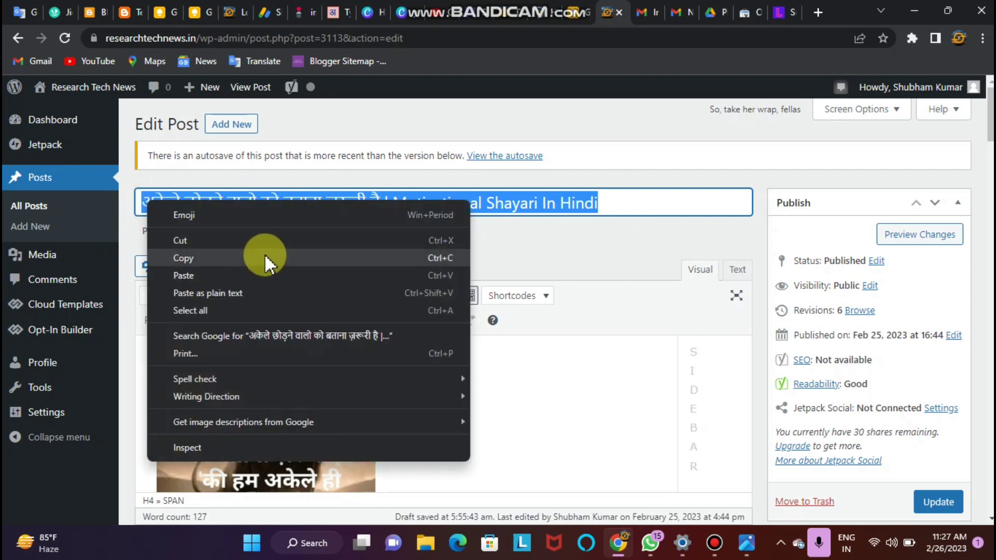
pyautogui.click(267, 258)
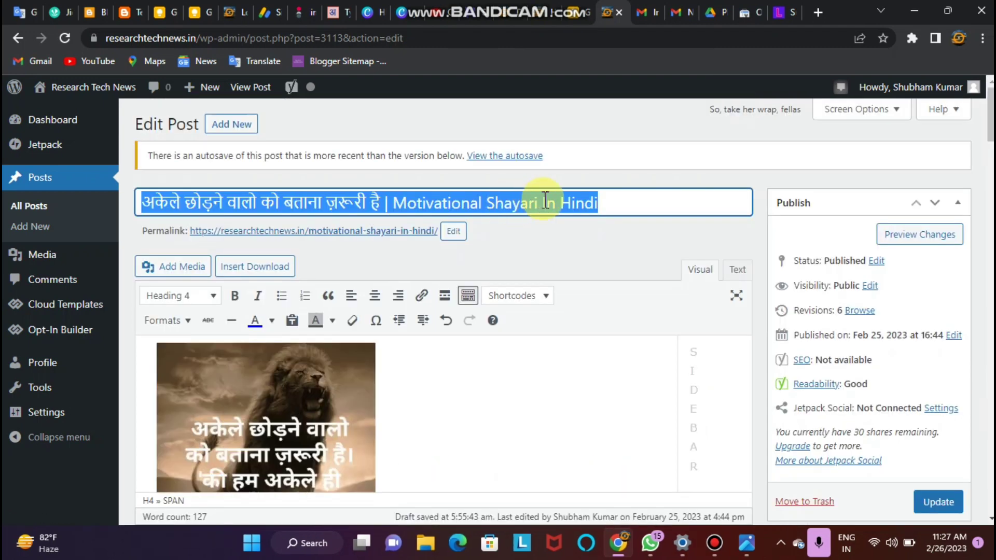
# Paste the copied post title as the Yoast SEO focus keyphrase.
pyautogui.moveTo(991, 114); pyautogui.dragTo(991, 379)
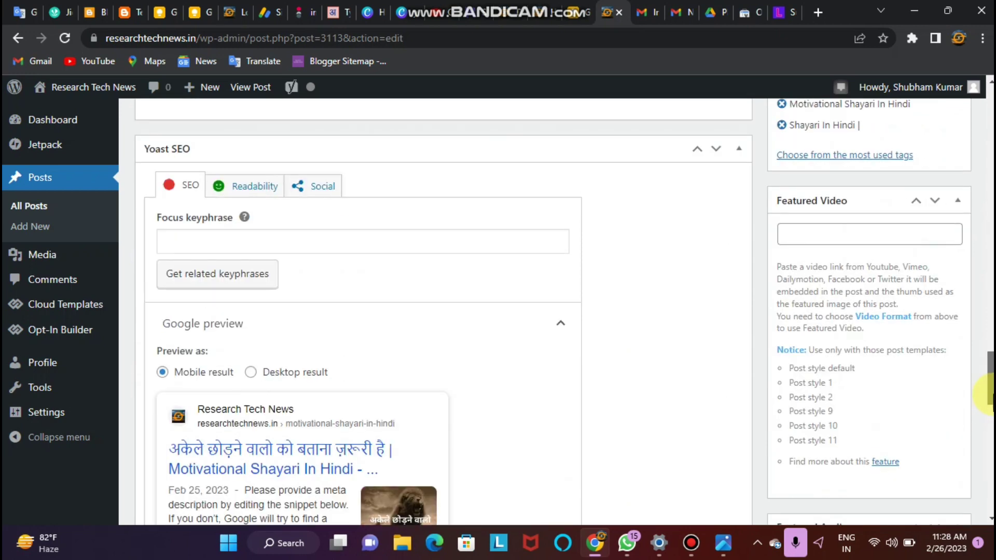
pyautogui.click(298, 230)
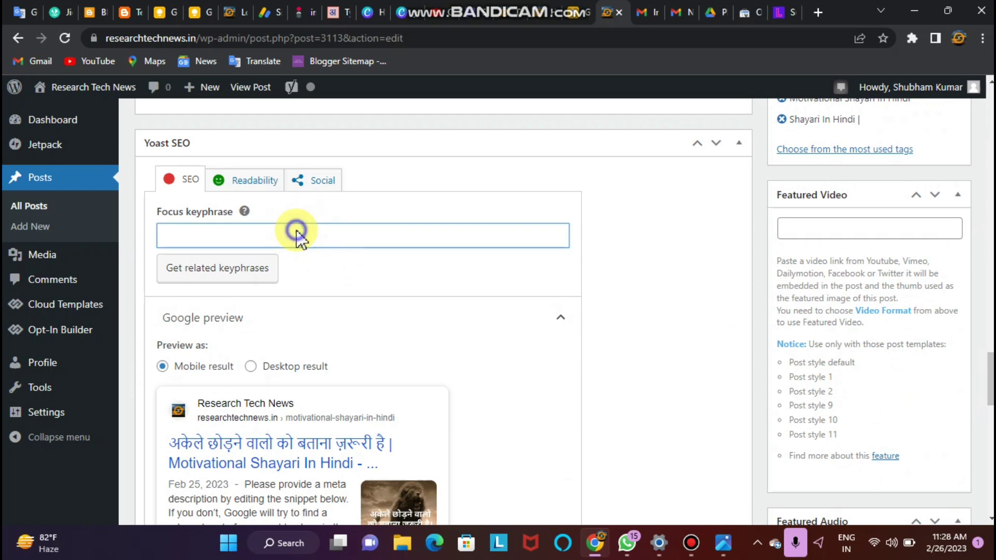
pyautogui.rightClick(297, 230)
pyautogui.click(357, 348)
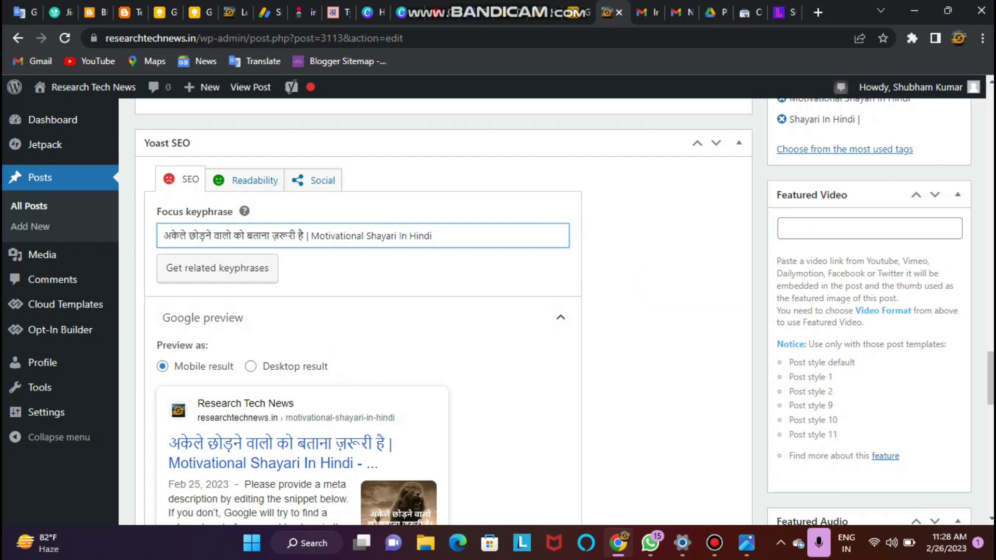
# Remove the Site title and Separator variables from the Yoast SEO title.
pyautogui.scroll(-3, 991, 378)
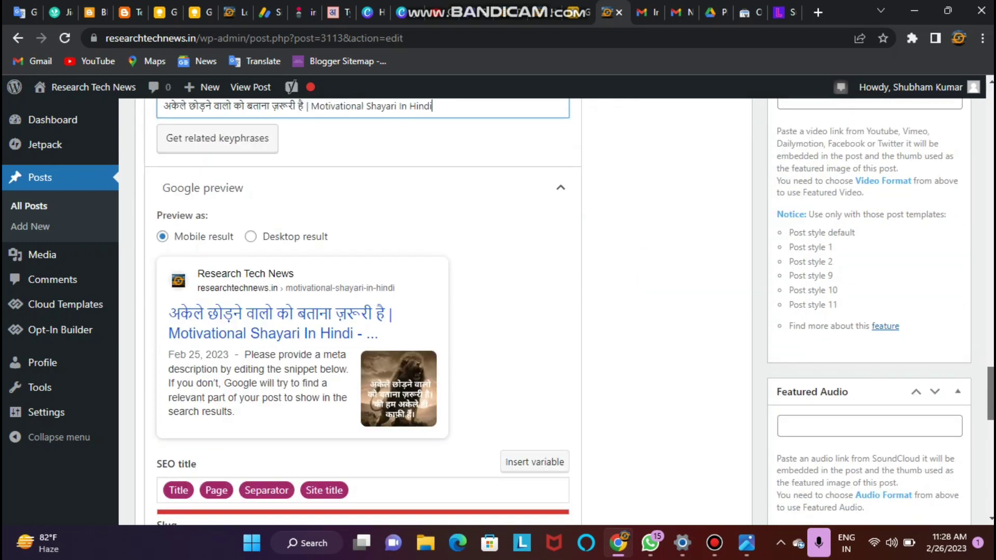
pyautogui.scroll(-3, 419, 490)
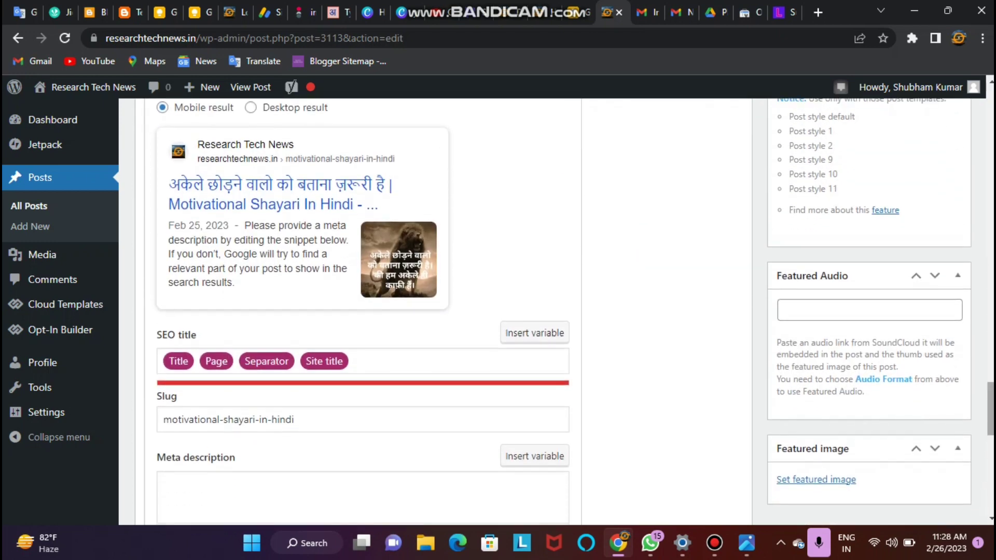
pyautogui.click(391, 362)
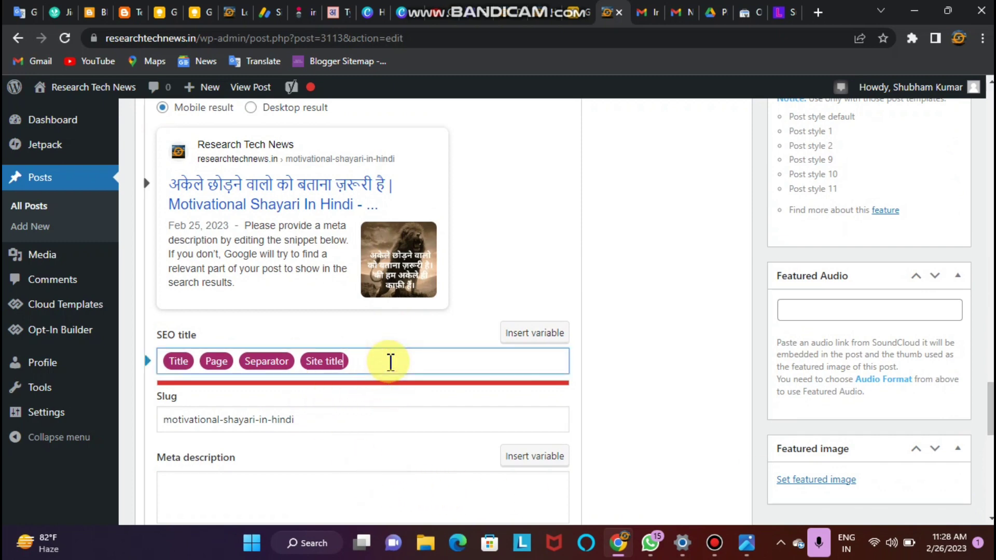
pyautogui.press('BackSpace')
pyautogui.press('BackSpace')
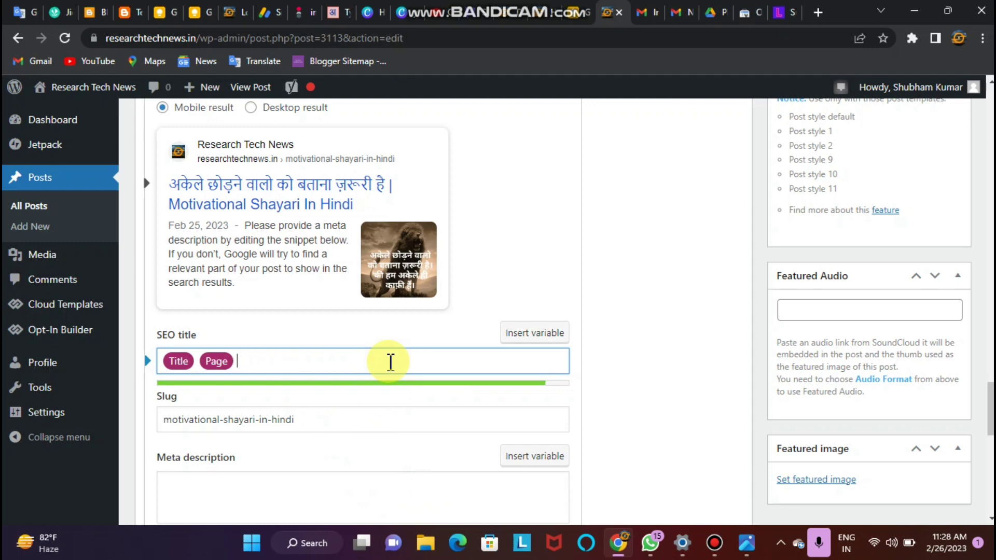
# Remove the Page variable from the Yoast SEO title and enter "shayari" as the meta description.
pyautogui.press('BackSpace')
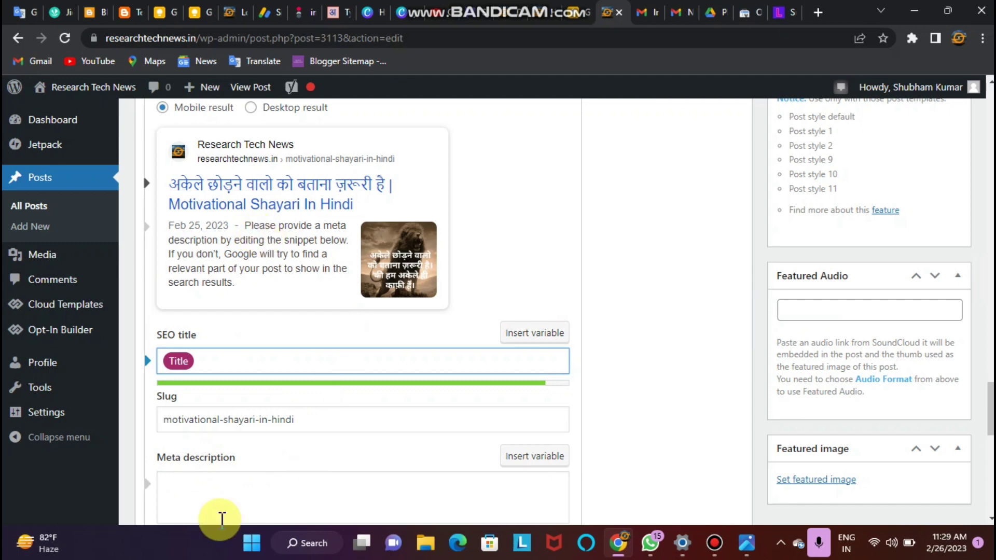
pyautogui.click(223, 490)
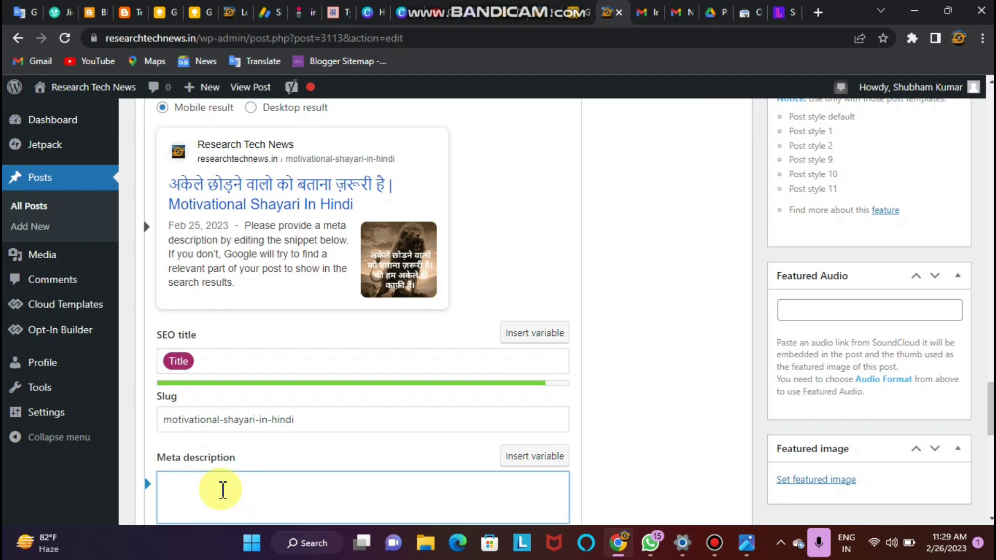
pyautogui.scroll(15, 949, 119)
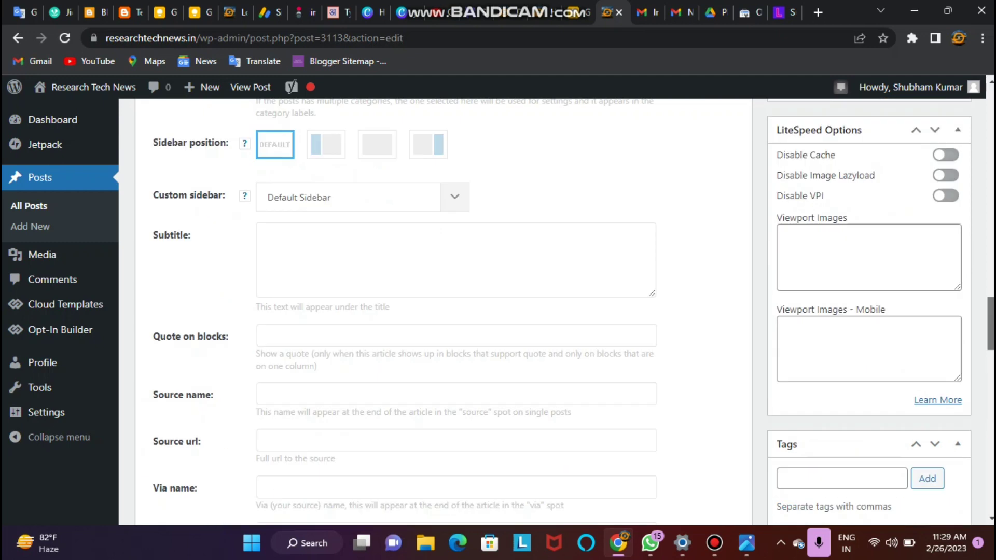
pyautogui.scroll(-15, 950, 120)
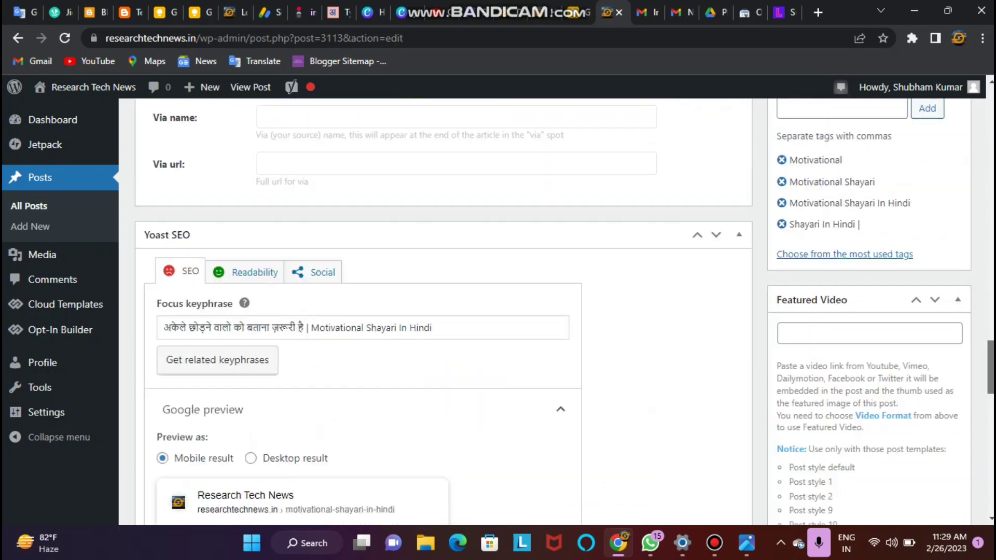
pyautogui.moveTo(992, 440); pyautogui.dragTo(992, 360)
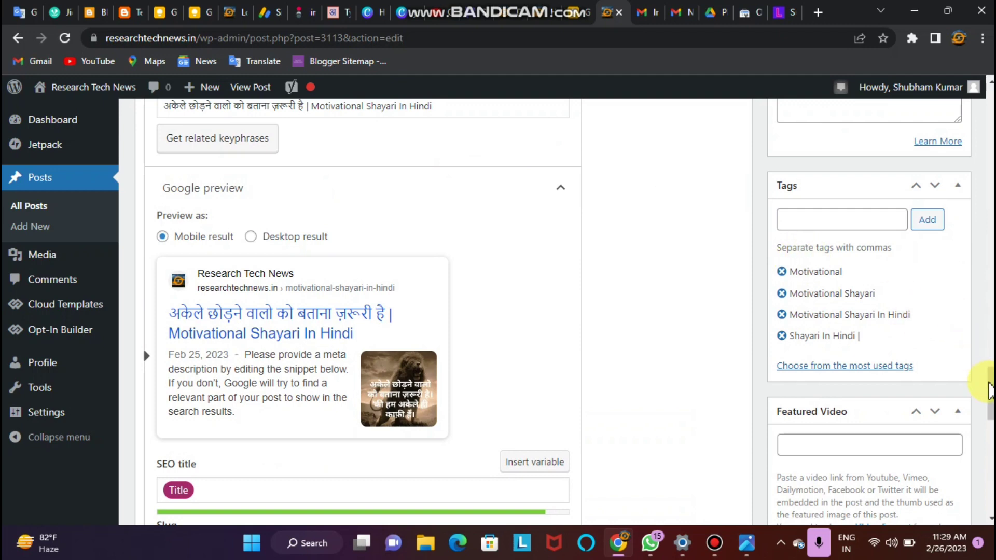
pyautogui.moveTo(992, 386); pyautogui.dragTo(993, 413)
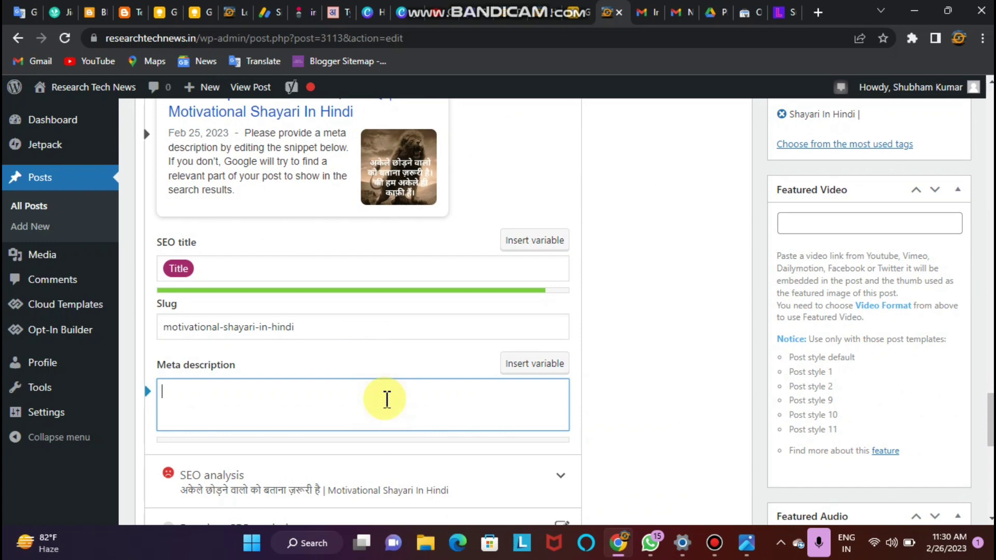
pyautogui.write('s')
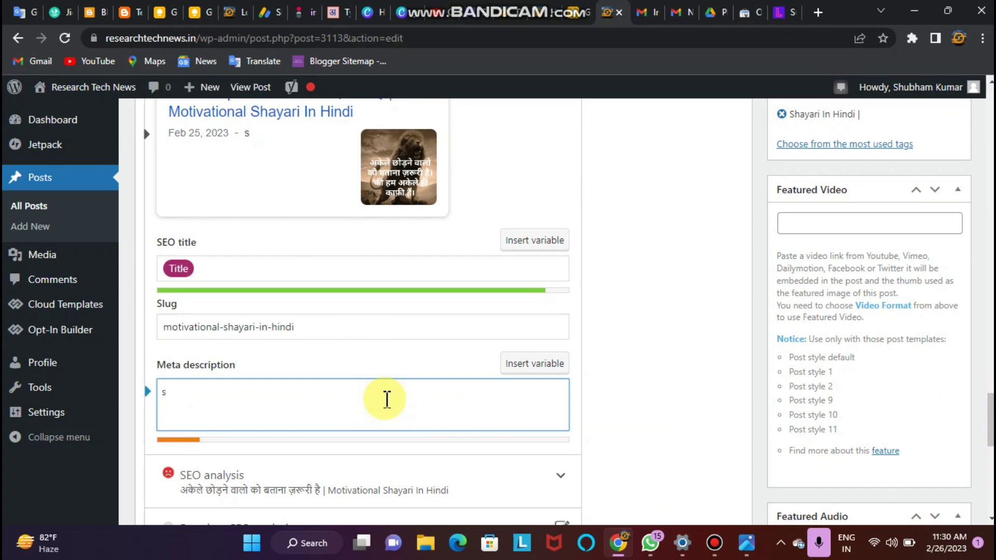
pyautogui.write('hayari')
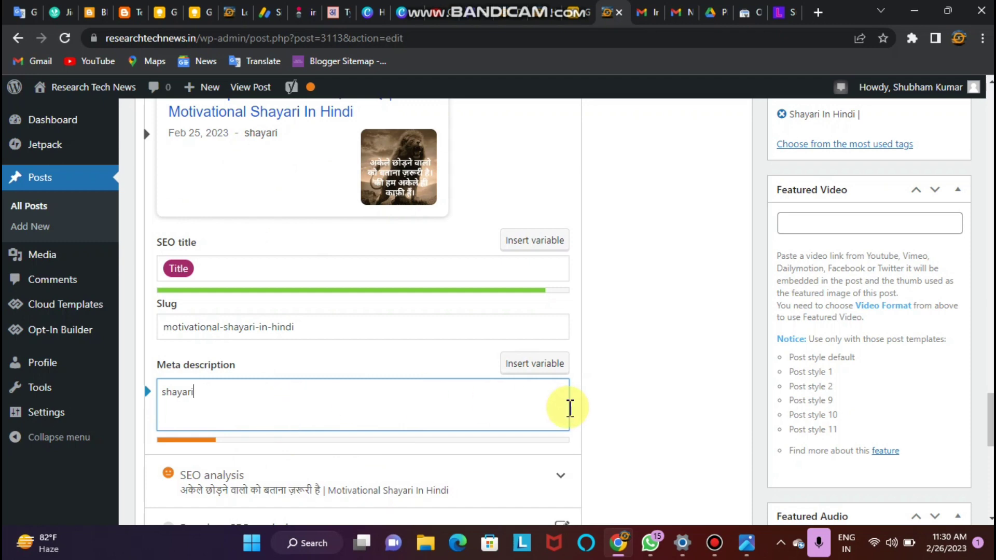
# Return to the post title and select its Hindi phrase before the vertical bar.
pyautogui.scroll(-10, 443, 311)
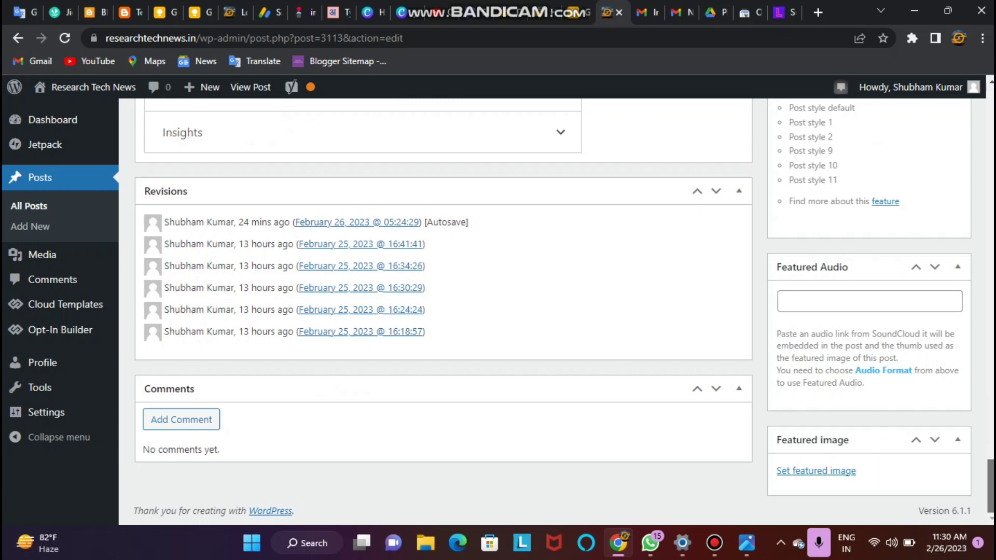
pyautogui.scroll(15, 443, 312)
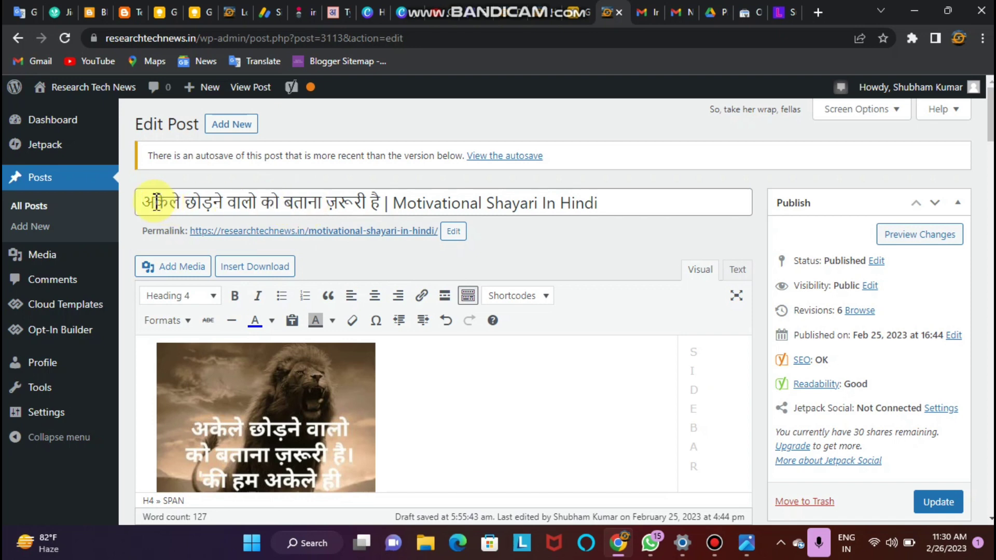
pyautogui.moveTo(149, 204); pyautogui.dragTo(382, 203)
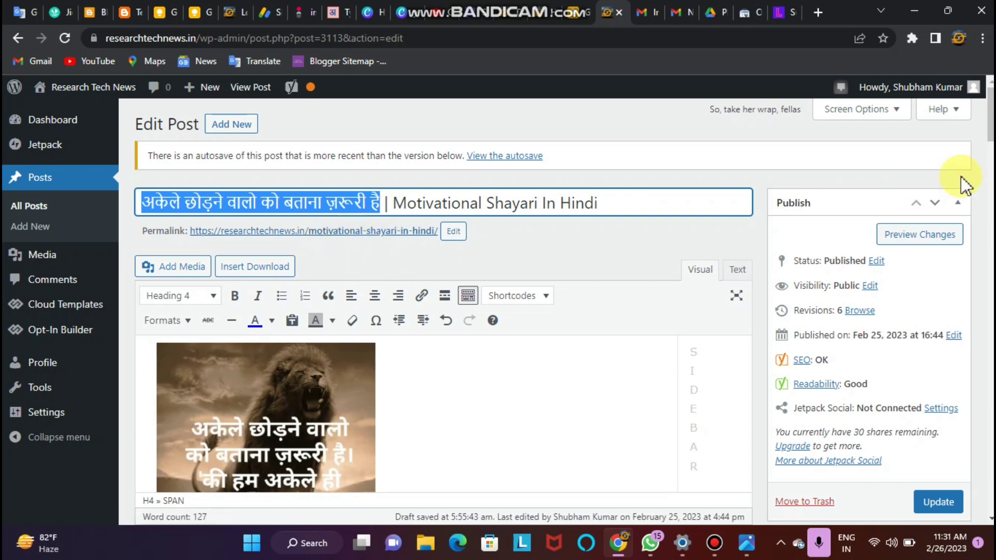
# Review the post's quotes, images, categories, tags and post settings, continuing down to the Yoast SEO preview and meta description.
pyautogui.scroll(-4, 553, 312)
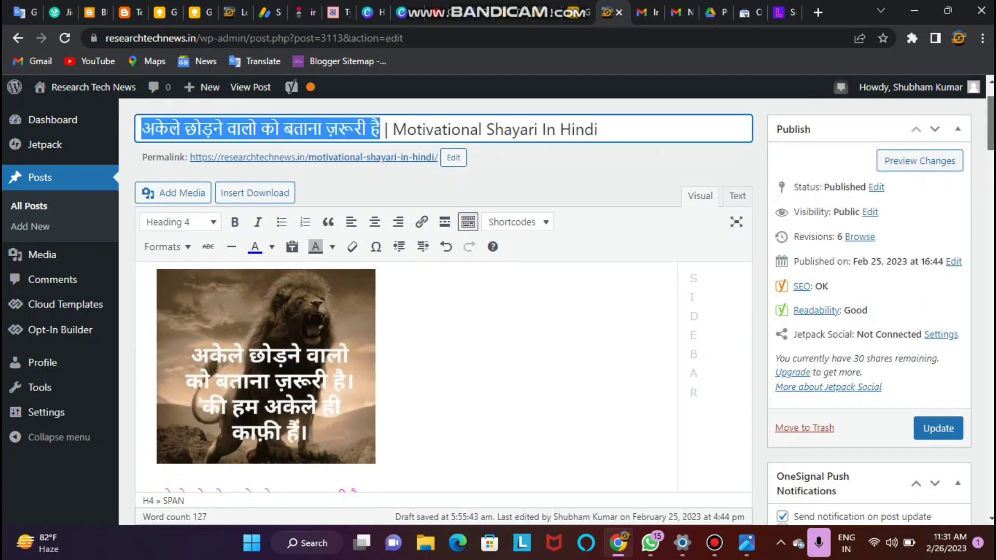
pyautogui.scroll(3, 553, 312)
pyautogui.scroll(-1, 553, 311)
pyautogui.scroll(-3, 553, 311)
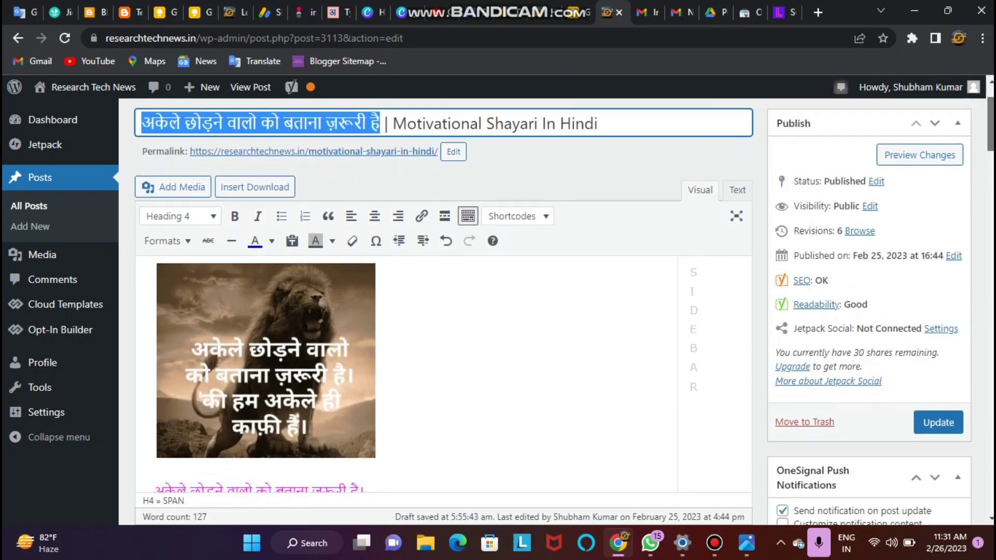
pyautogui.scroll(-3, 554, 312)
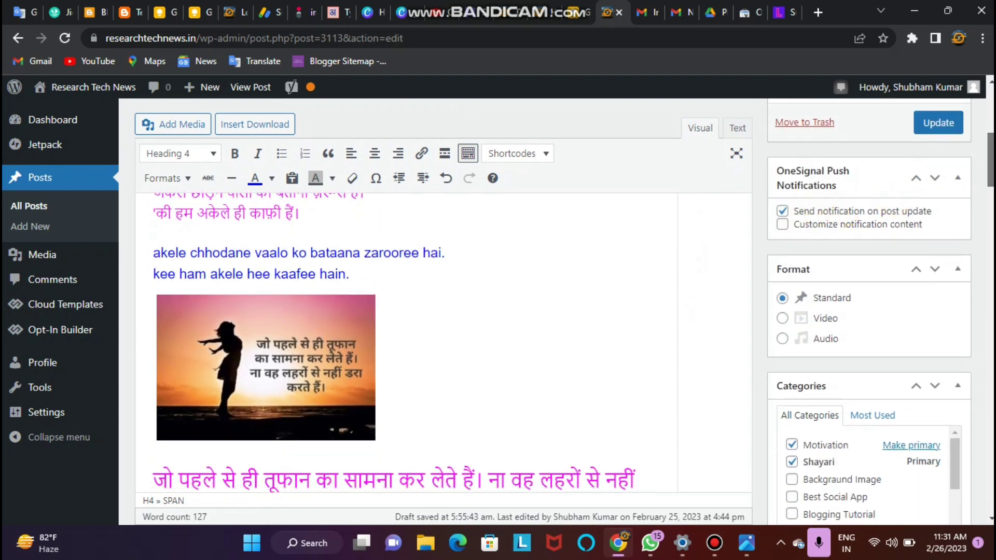
pyautogui.scroll(-3, 553, 311)
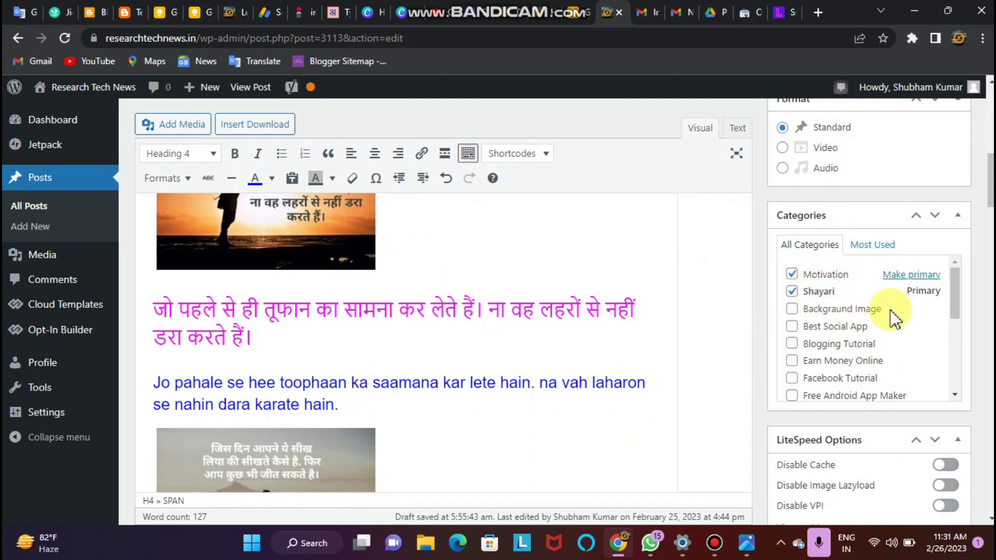
pyautogui.scroll(-5, 447, 311)
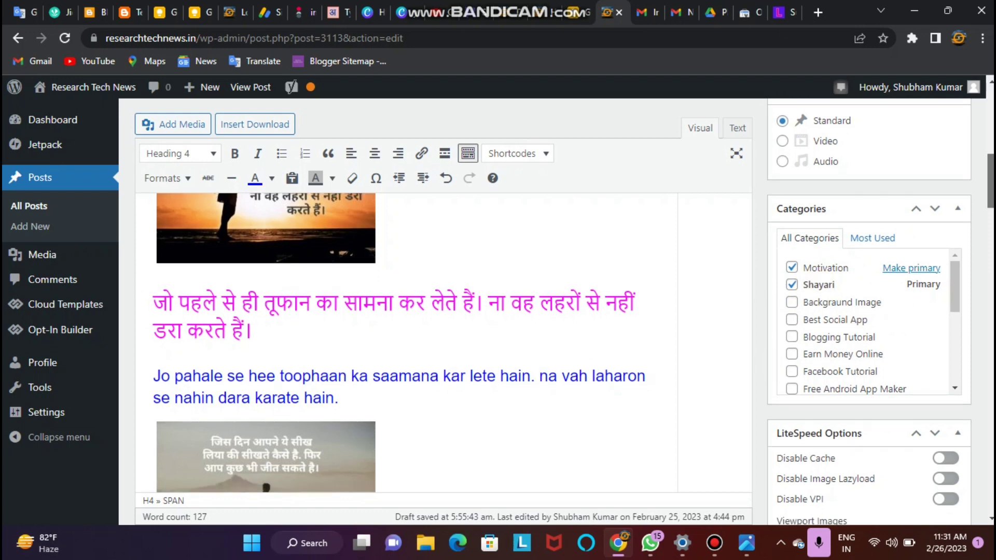
pyautogui.scroll(-1, 447, 311)
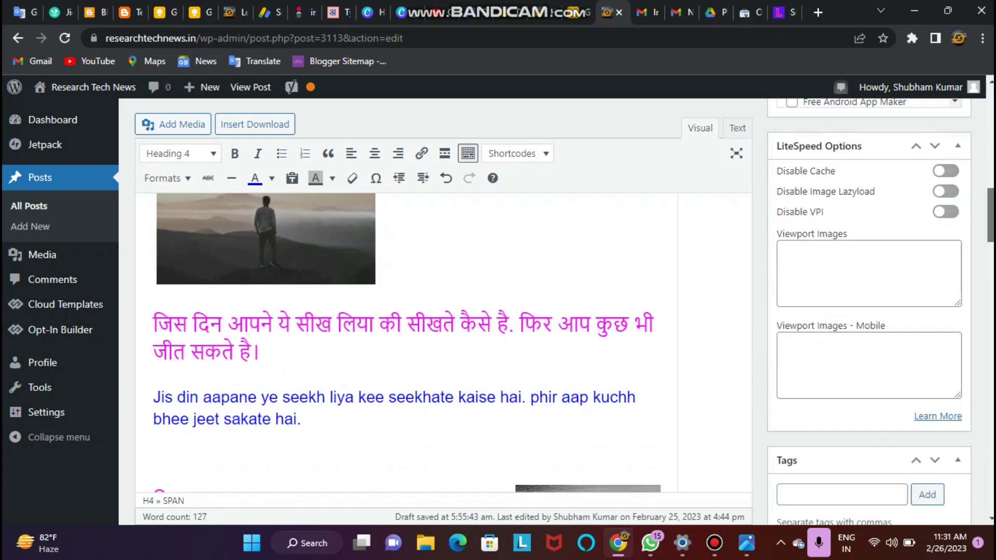
pyautogui.scroll(-3, 447, 311)
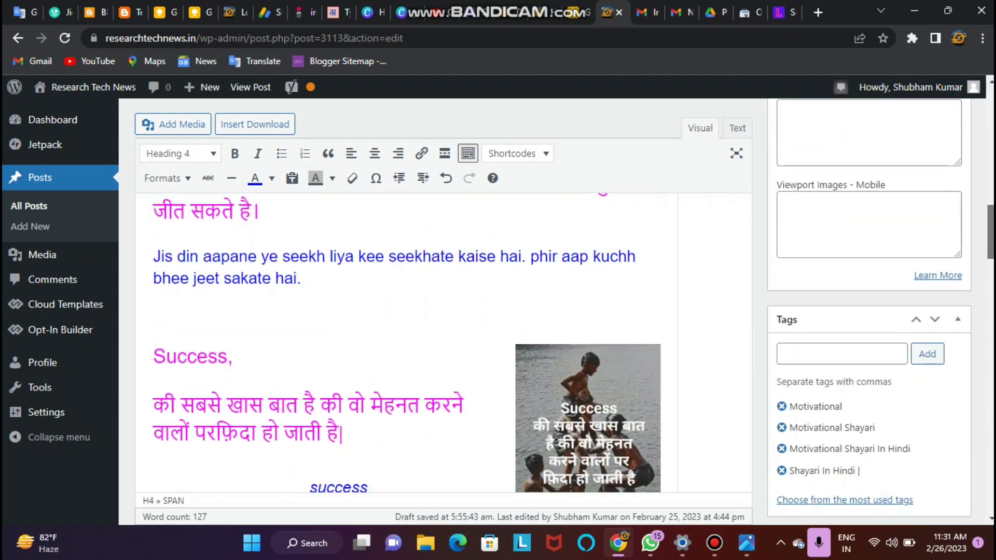
pyautogui.scroll(-6, 446, 311)
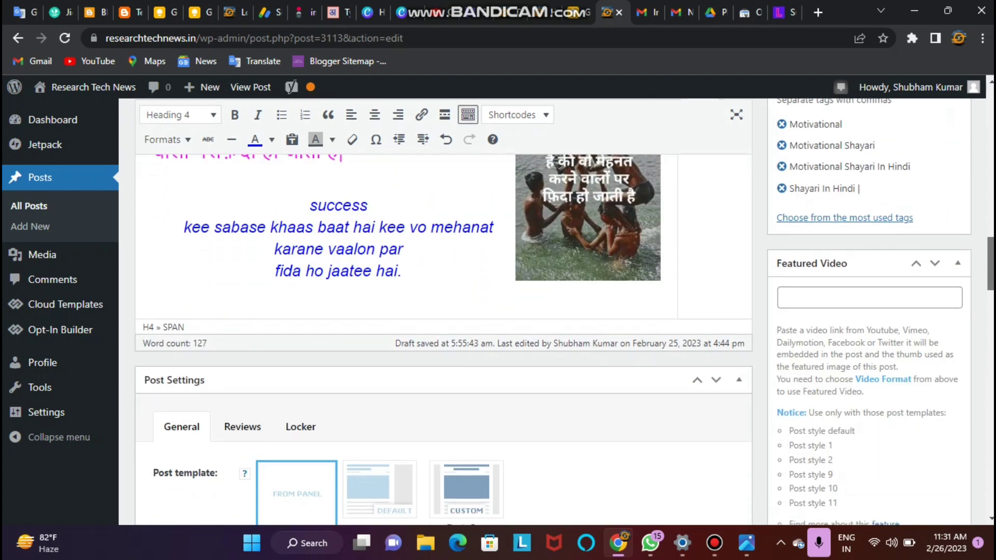
pyautogui.scroll(-4, 446, 311)
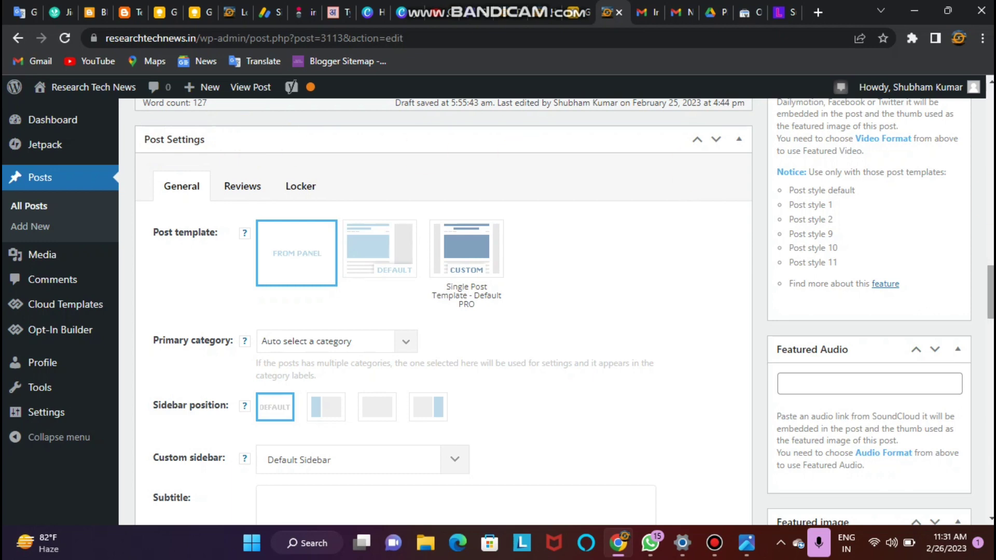
pyautogui.scroll(-1, 303, 141)
pyautogui.scroll(-4, 573, 313)
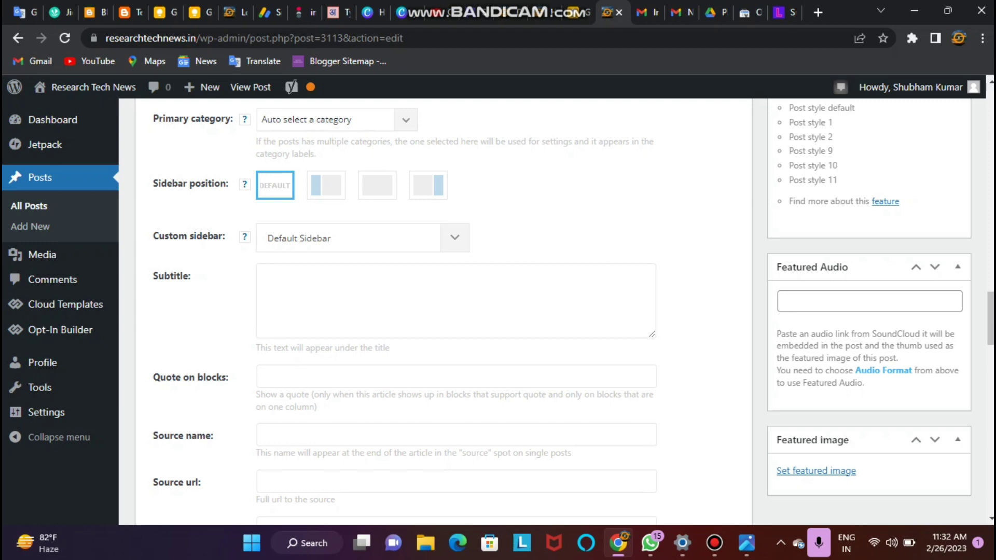
pyautogui.scroll(-9, 395, 311)
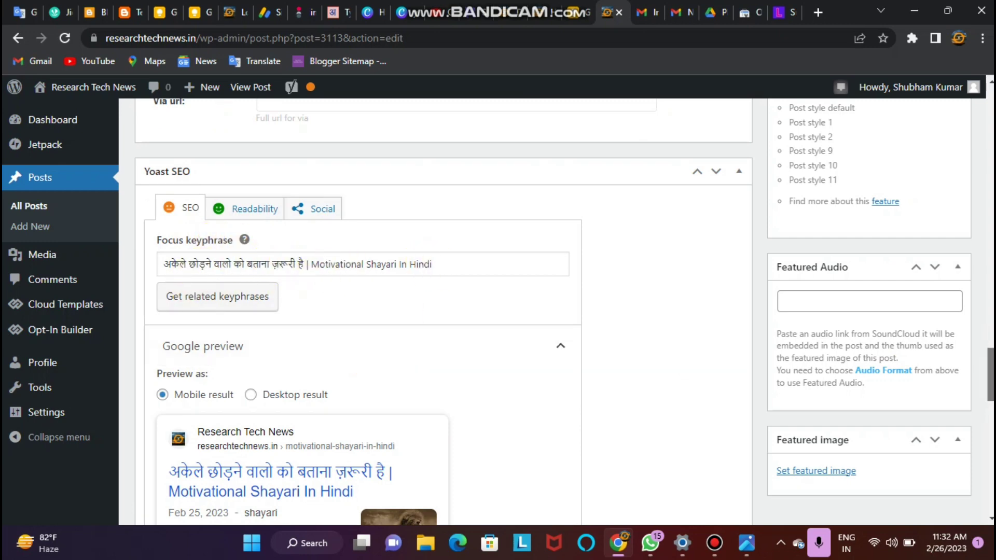
pyautogui.scroll(-4, 444, 312)
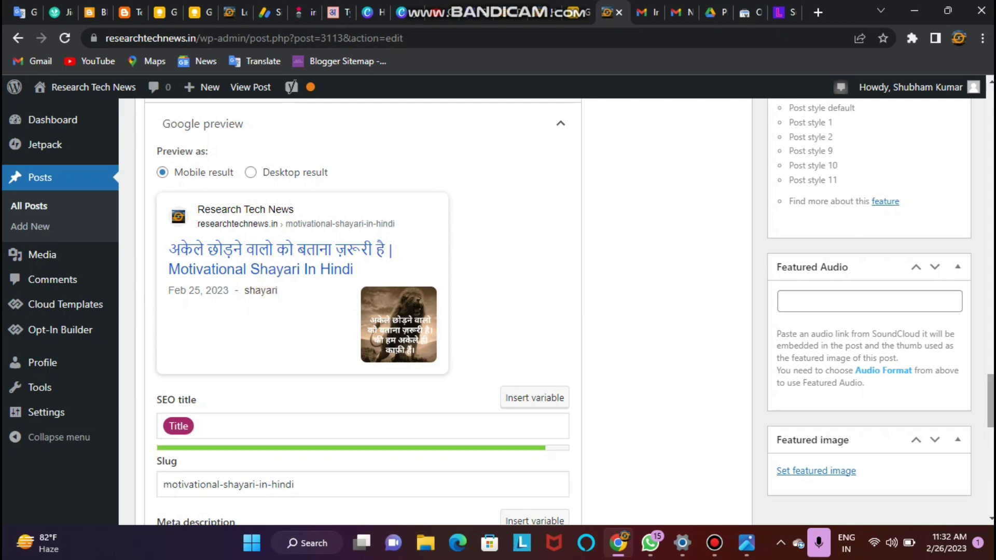
pyautogui.scroll(-3, 304, 304)
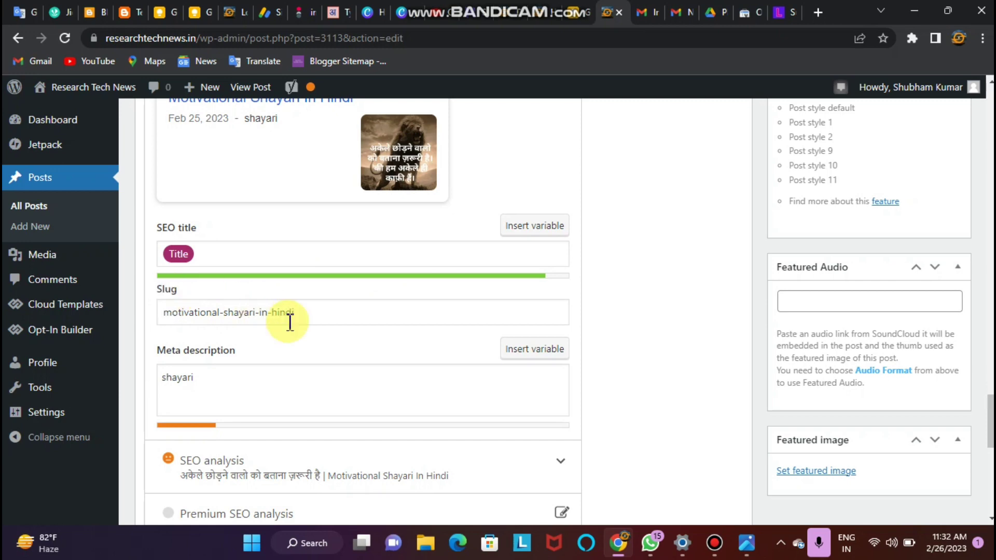
# Extend the Yoast meta description to read "shayari, sad shaya", with a space after the comma.
pyautogui.click(200, 379)
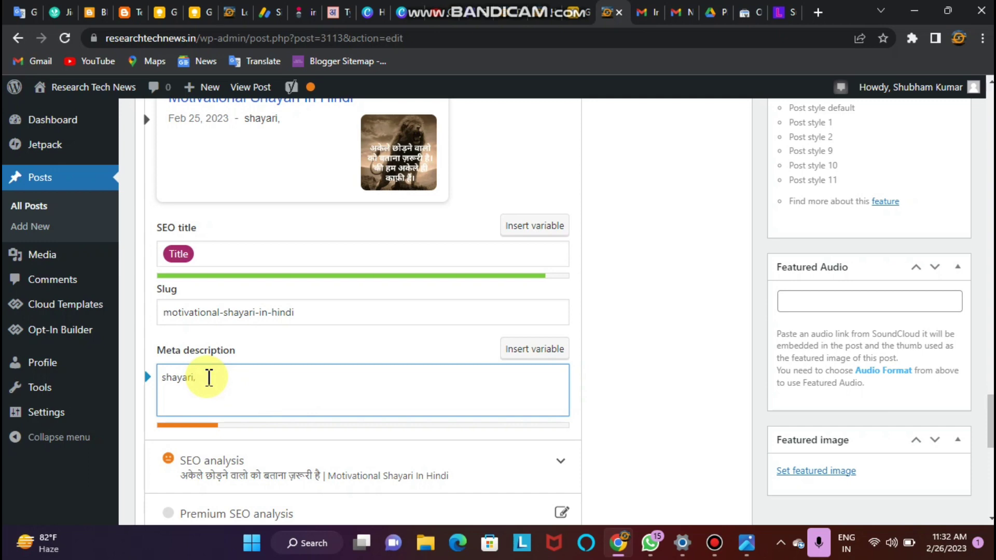
pyautogui.write('sad shaya')
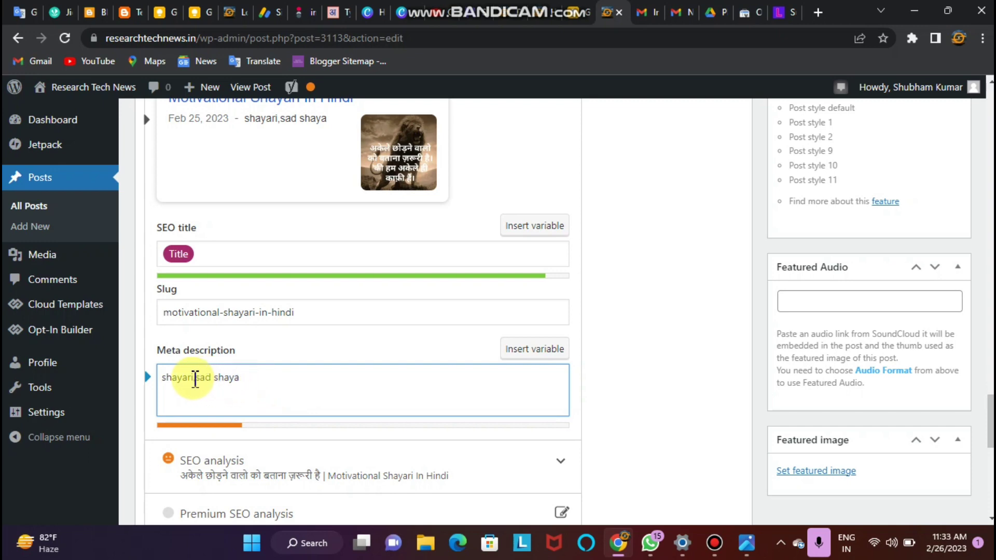
pyautogui.click(199, 378)
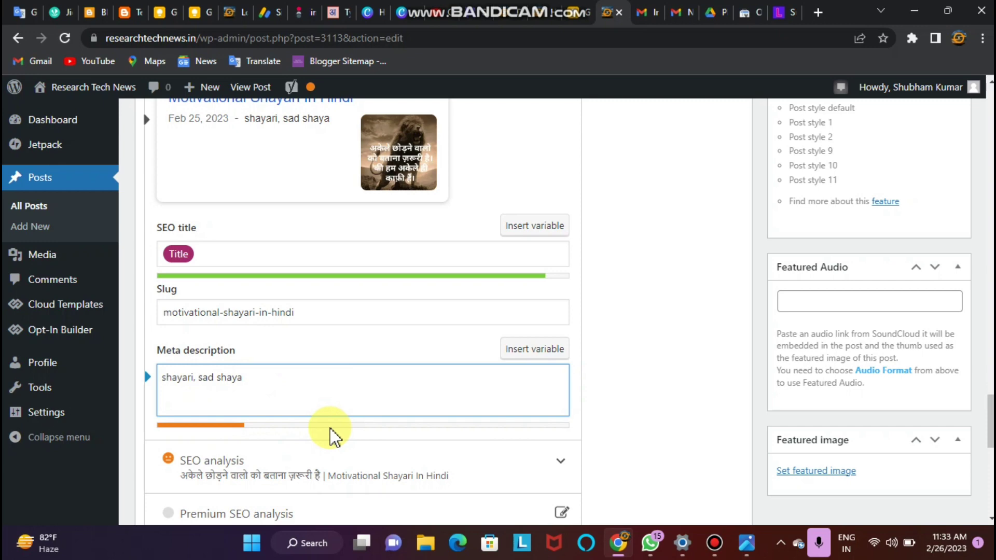
pyautogui.scroll(-5, 330, 436)
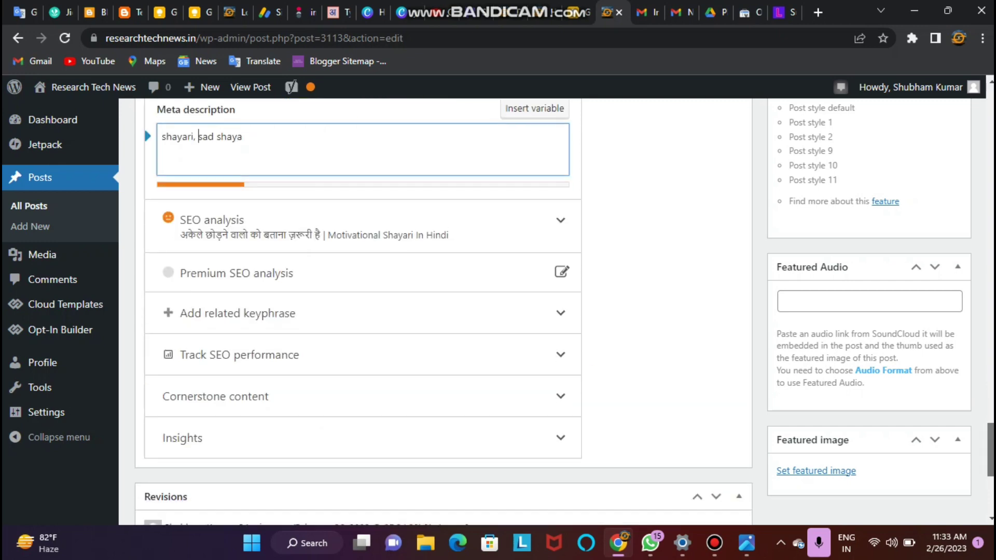
pyautogui.scroll(-6, 443, 311)
pyautogui.scroll(10, 444, 311)
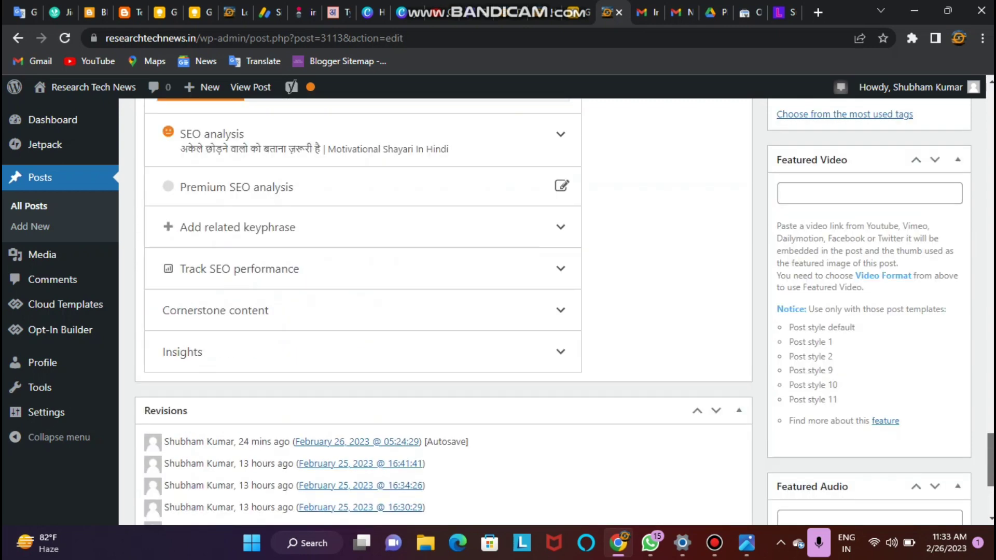